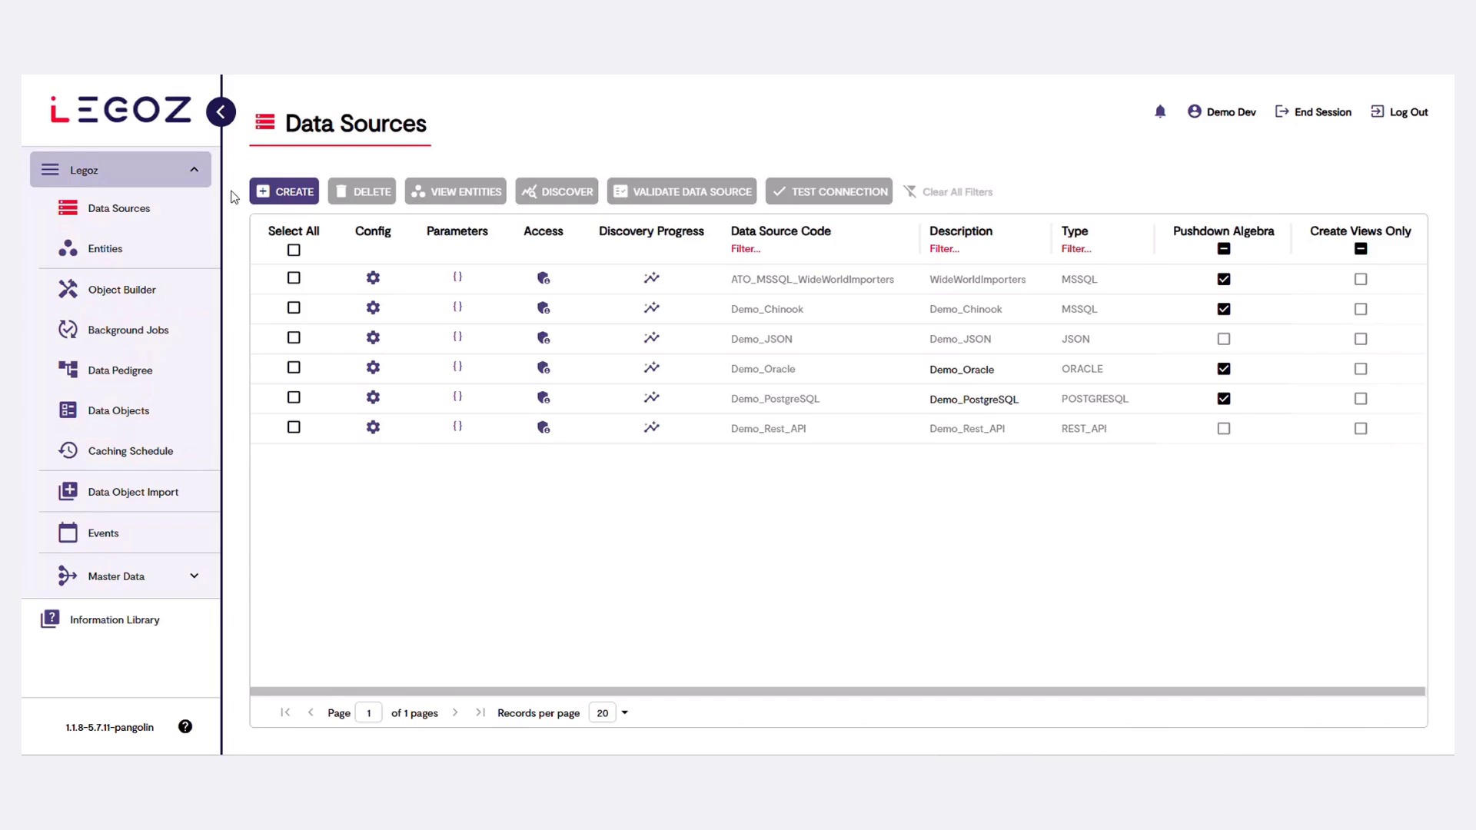
left_click(293, 281)
left_click(292, 283)
left_click(296, 342)
left_click(295, 343)
left_click(294, 369)
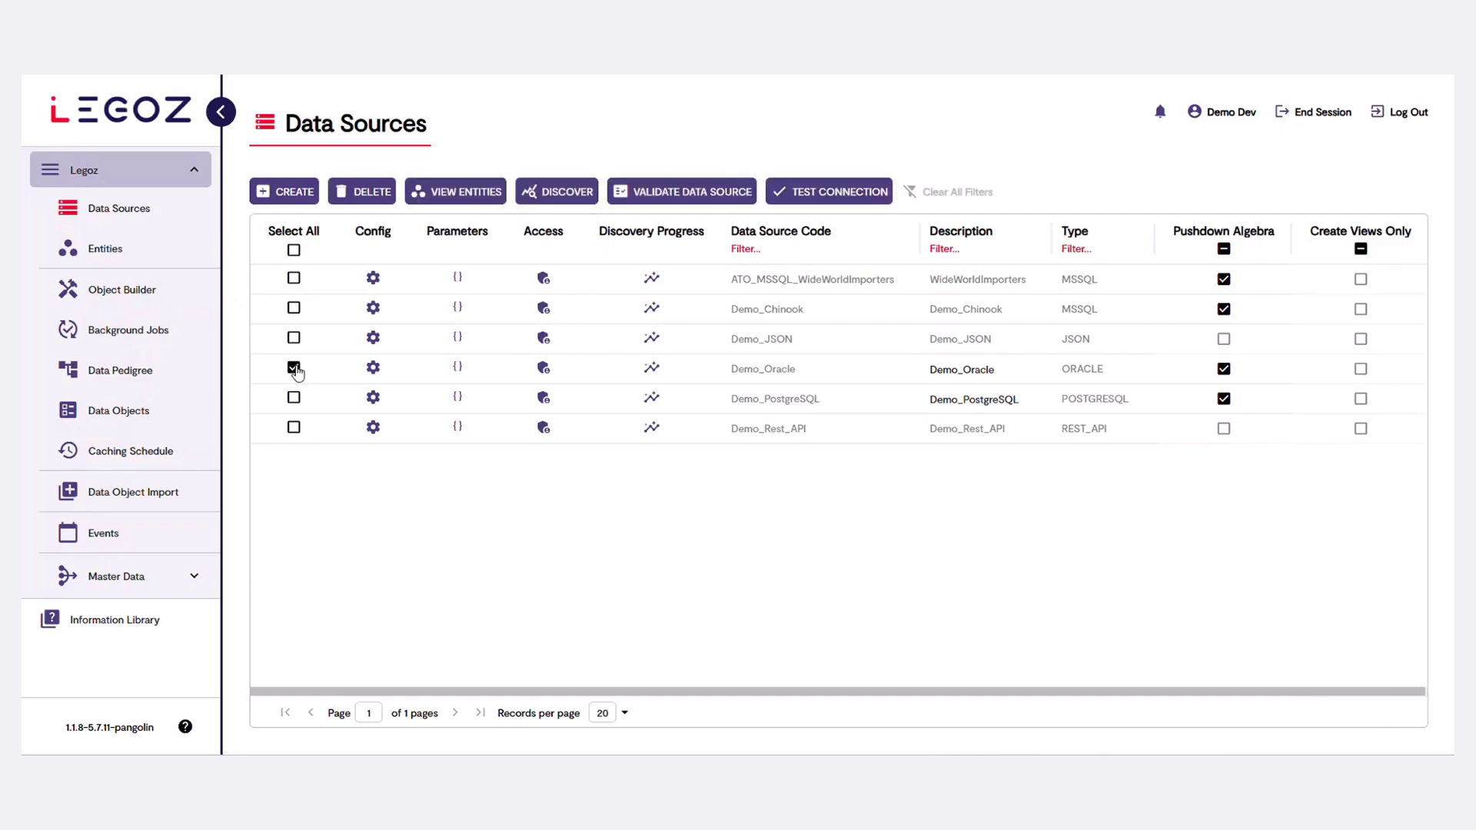
left_click(295, 370)
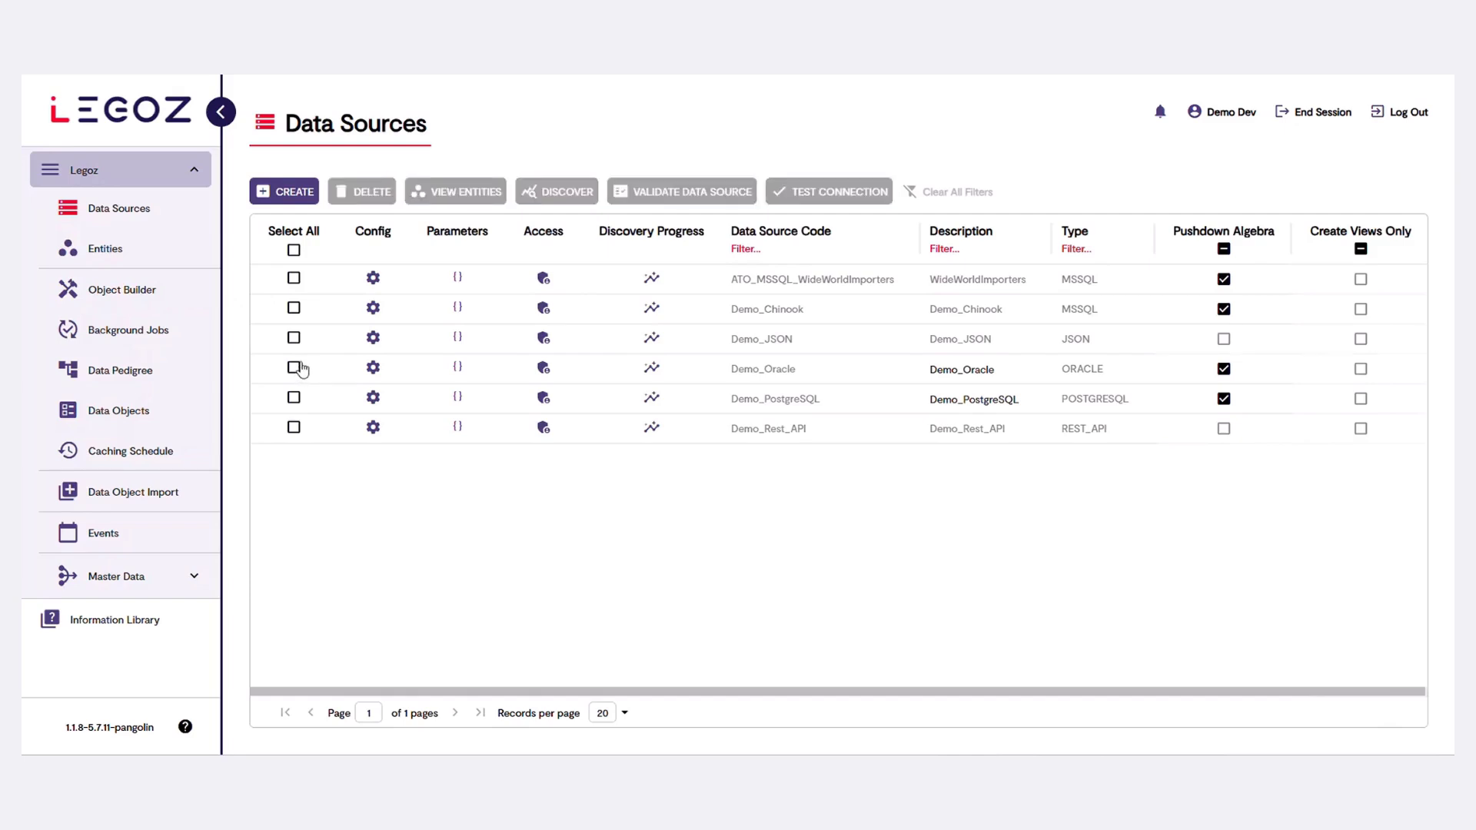
Filter the data source codes by "demo" and clear the filter
left_click(816, 249)
type("demo")
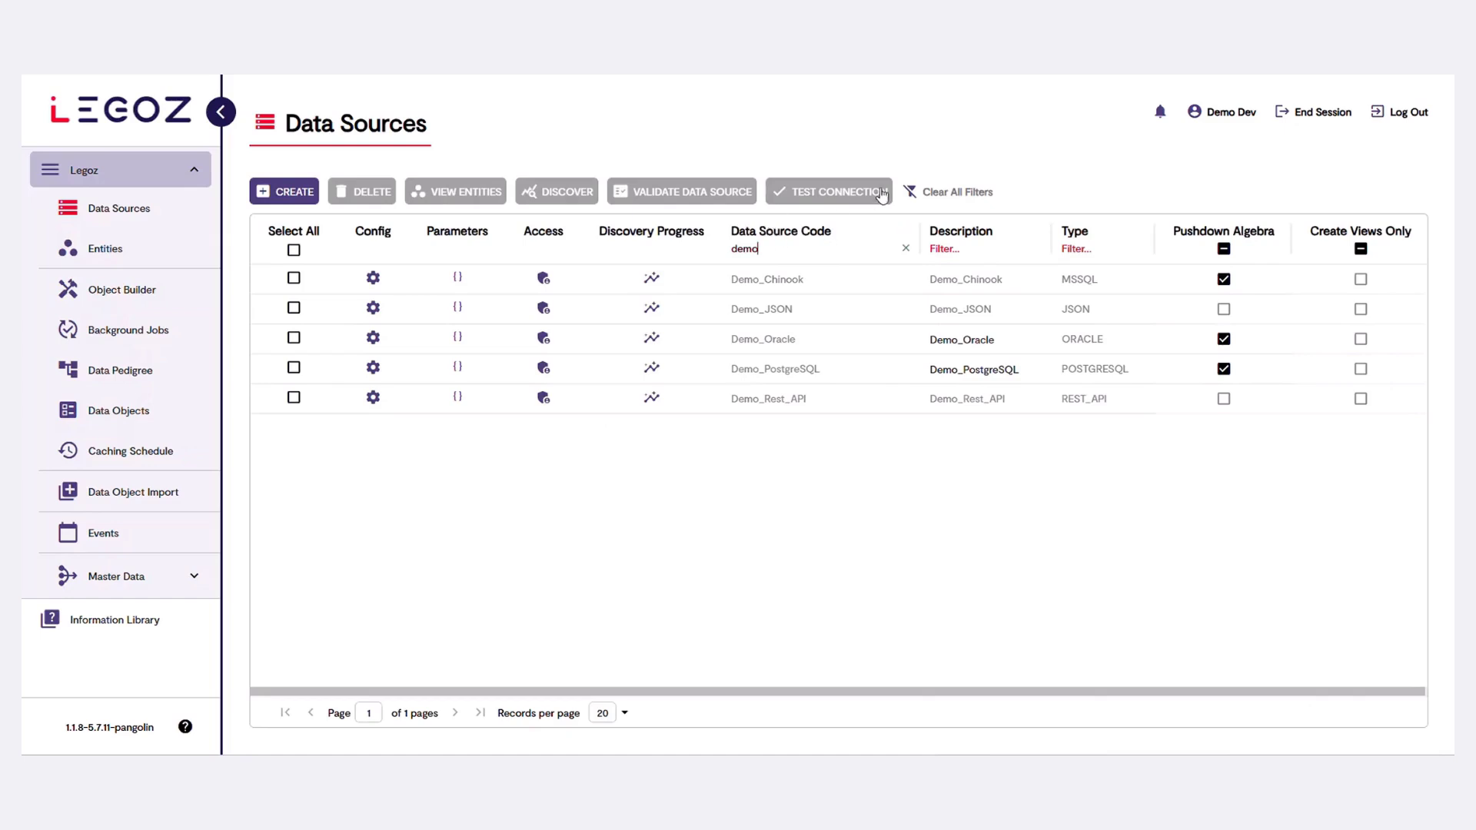
left_click(953, 194)
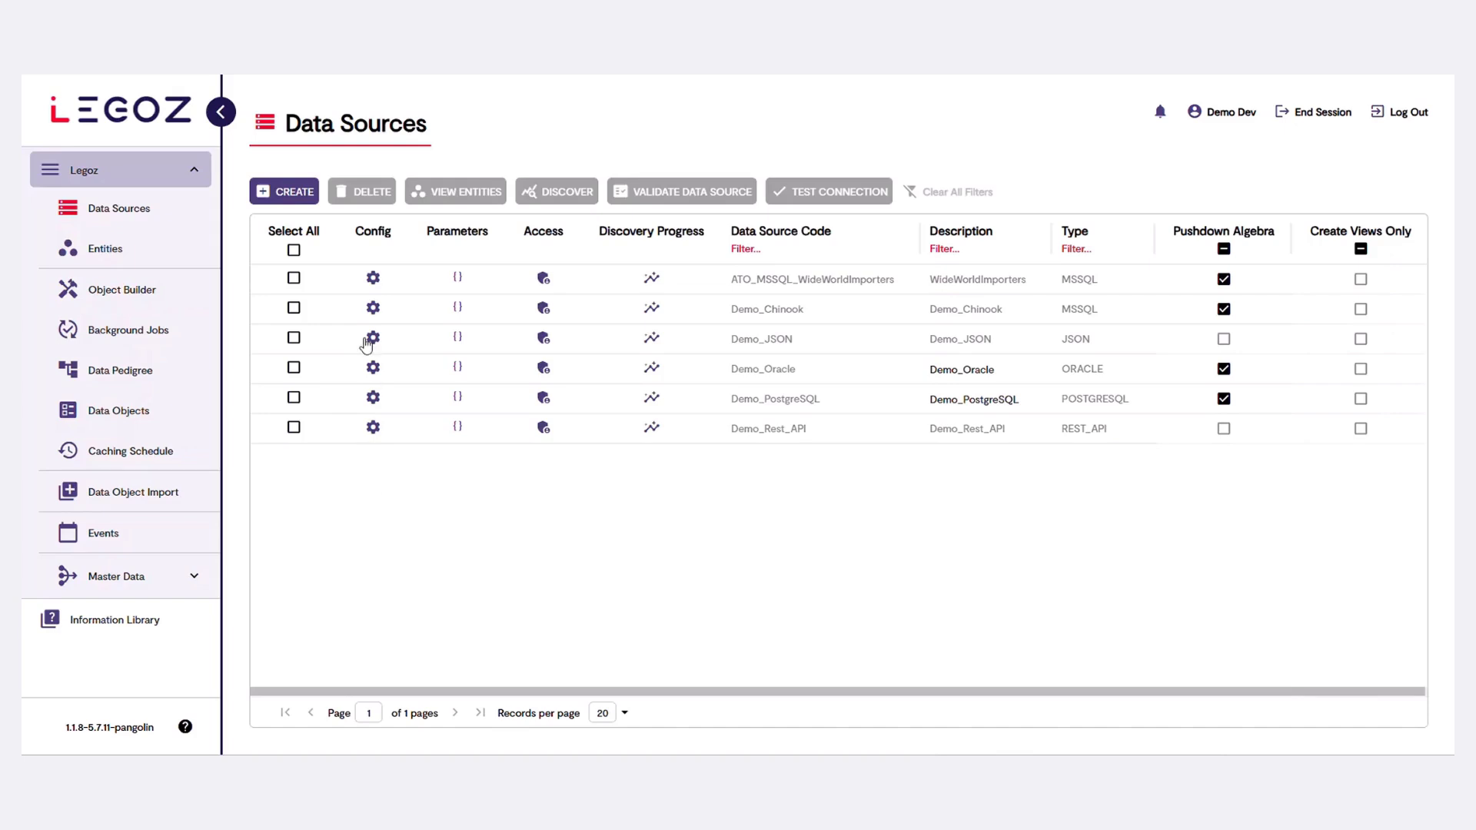
Start a new data source with DEMO_MSSQL as both its code and its description
left_click(290, 196)
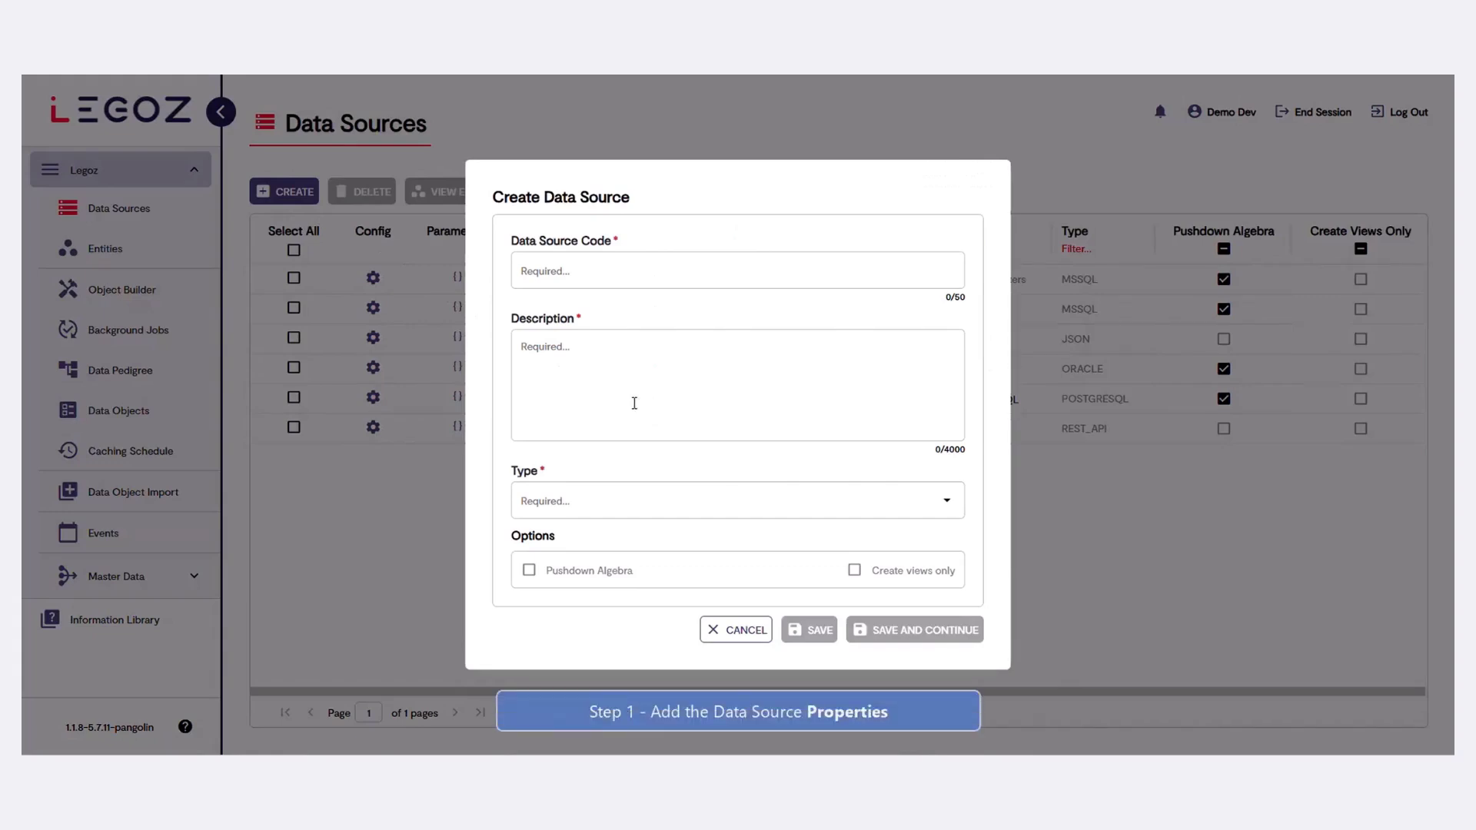
left_click(730, 632)
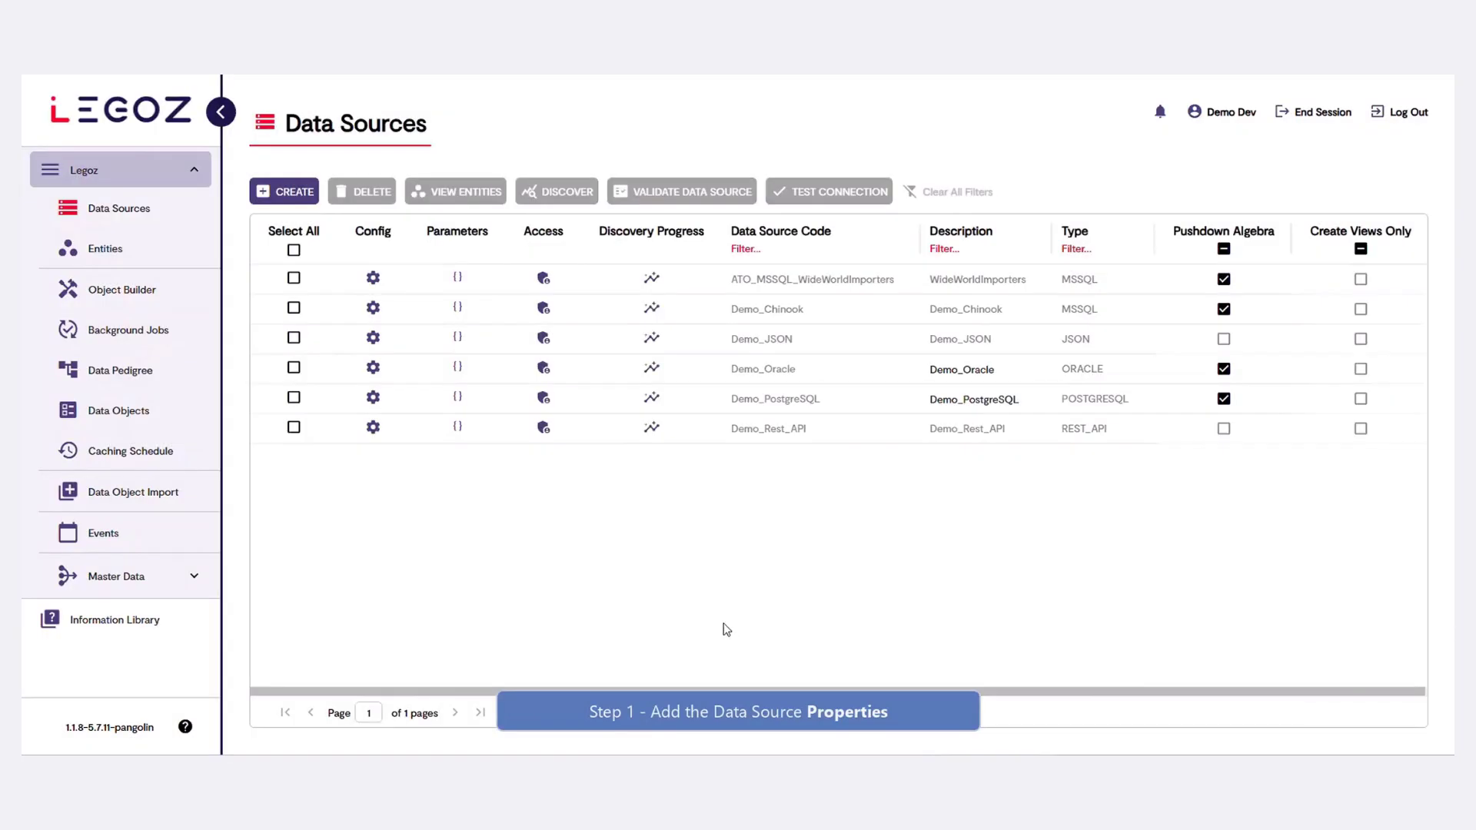
left_click(276, 193)
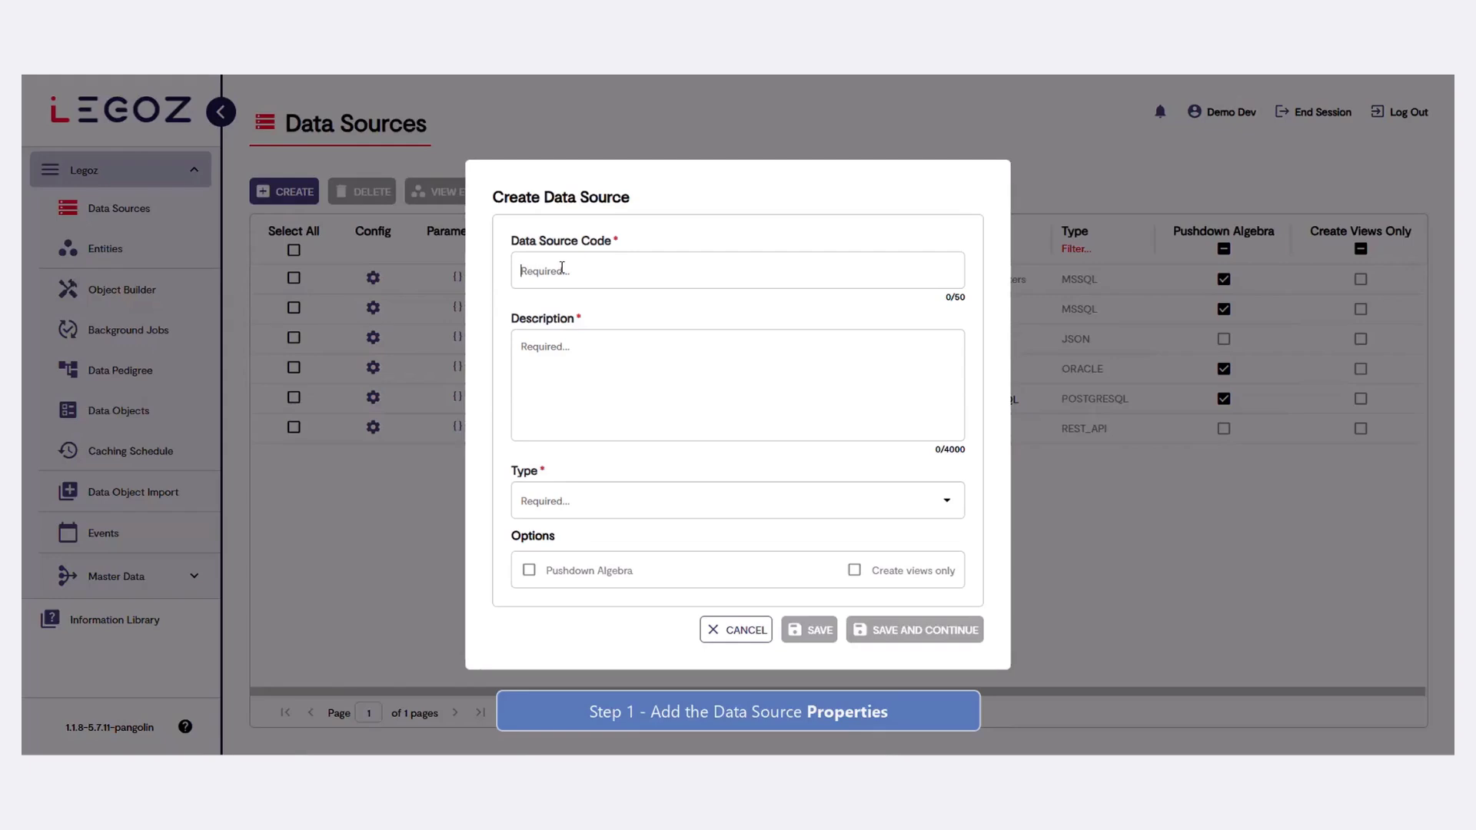
type("1")
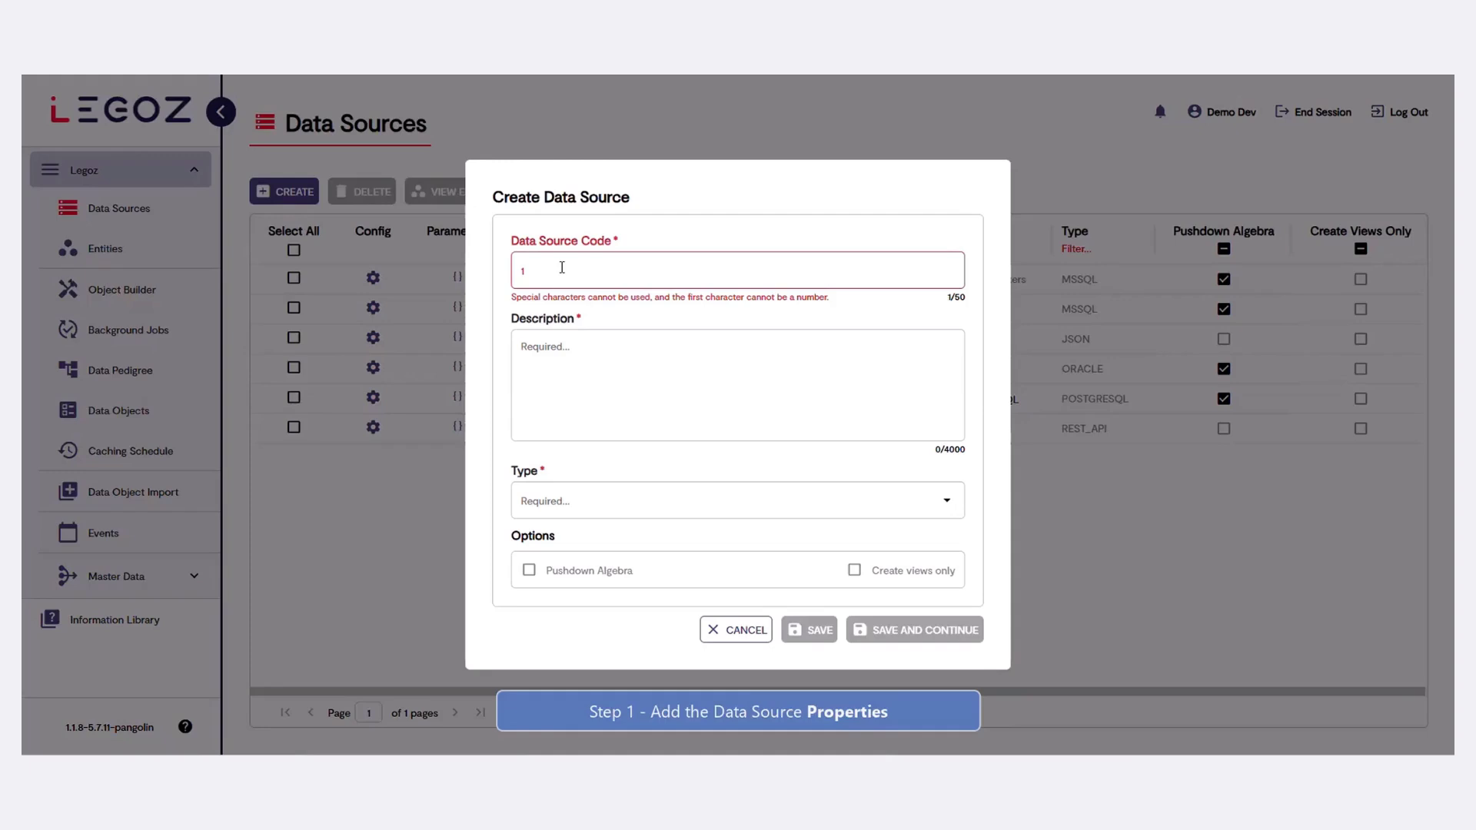
key("BackSpace")
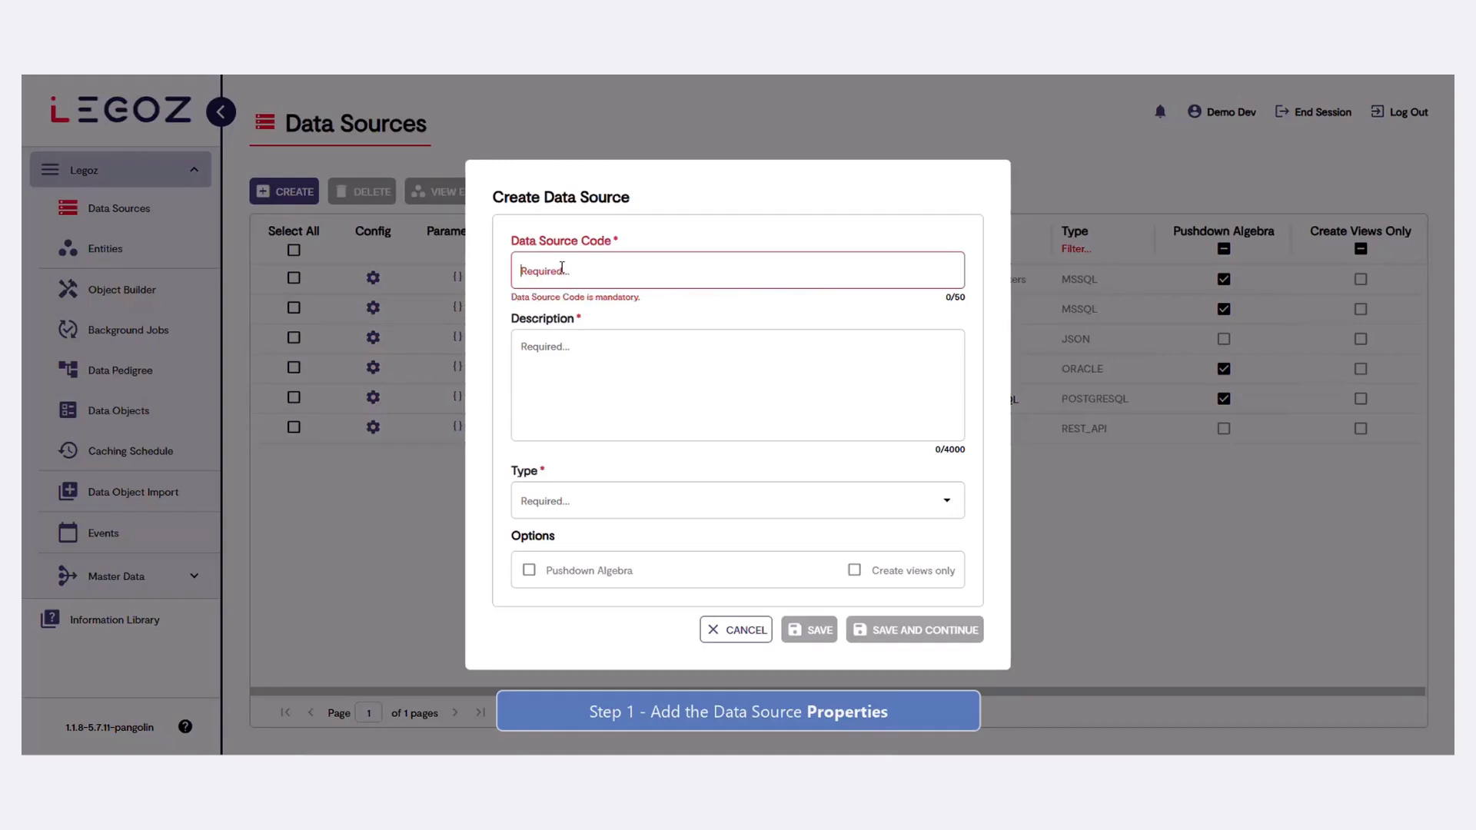
type("DEMO_MSSQL")
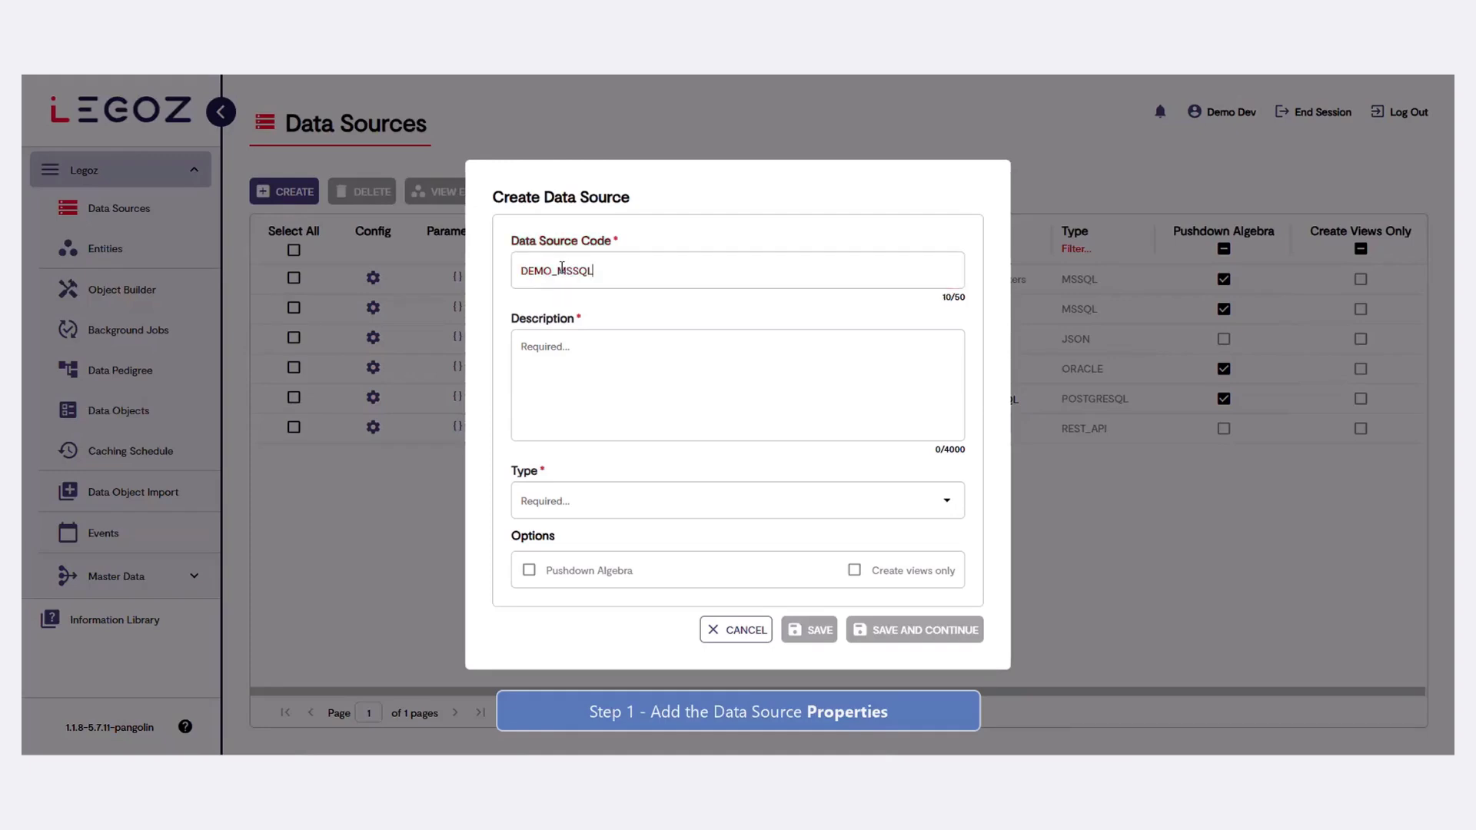
left_click(592, 341)
type("DEMO_MSSQL")
Set the new data source's type to MSSQL with Pushdown Algebra and save it, continuing to its parameters
left_click(947, 502)
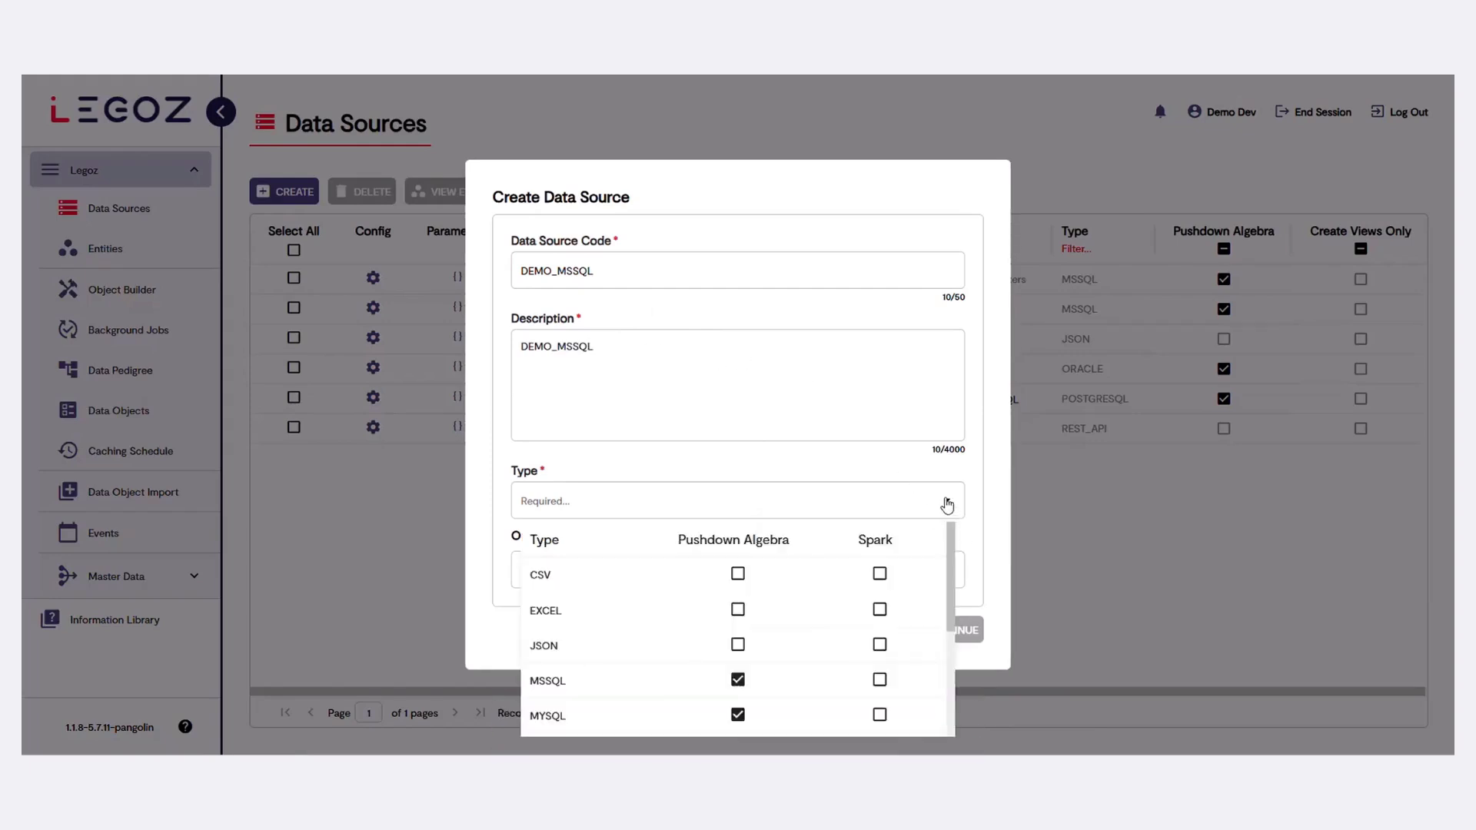
left_click(909, 689)
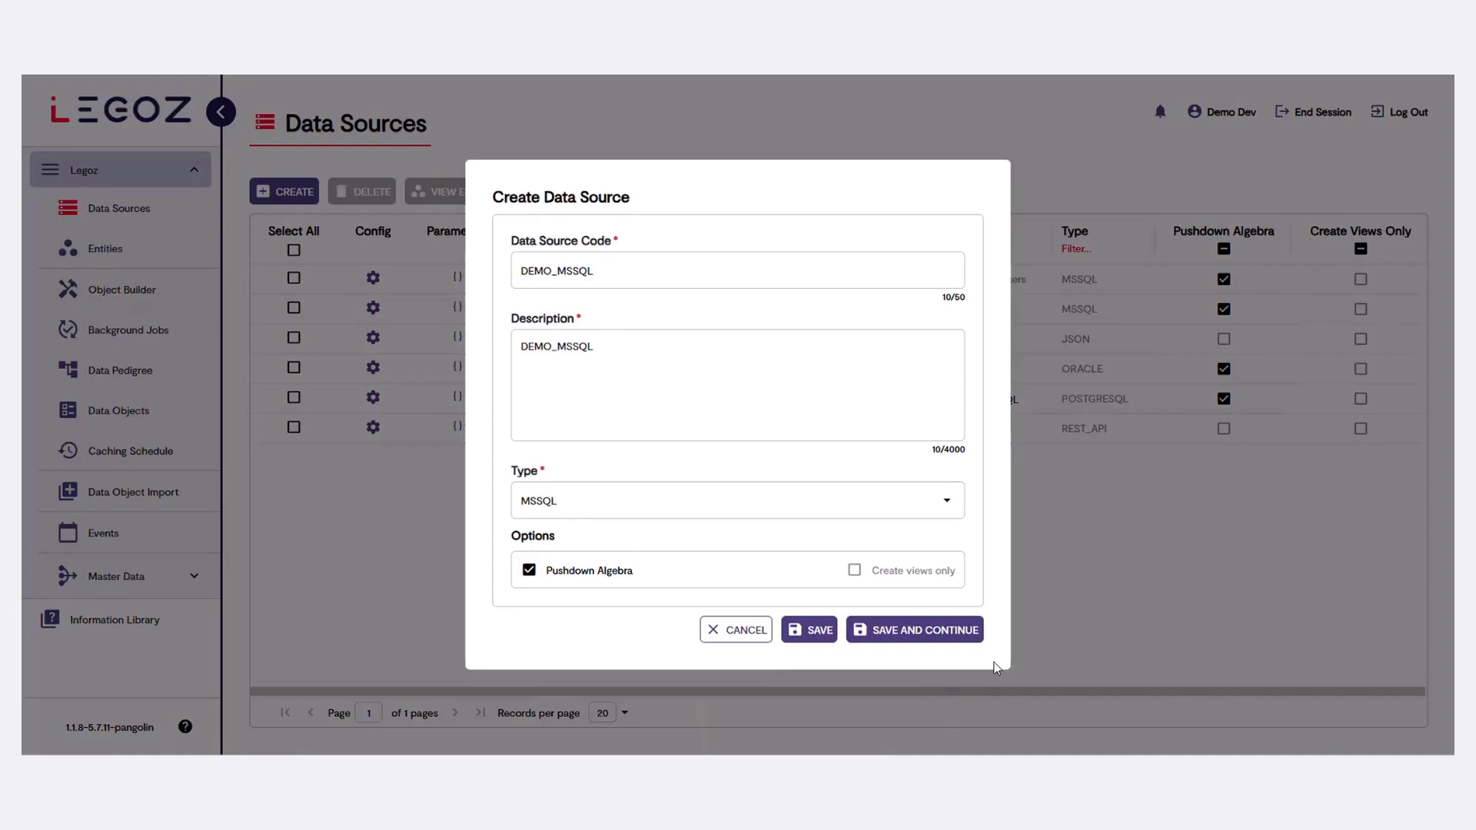
left_click(948, 504)
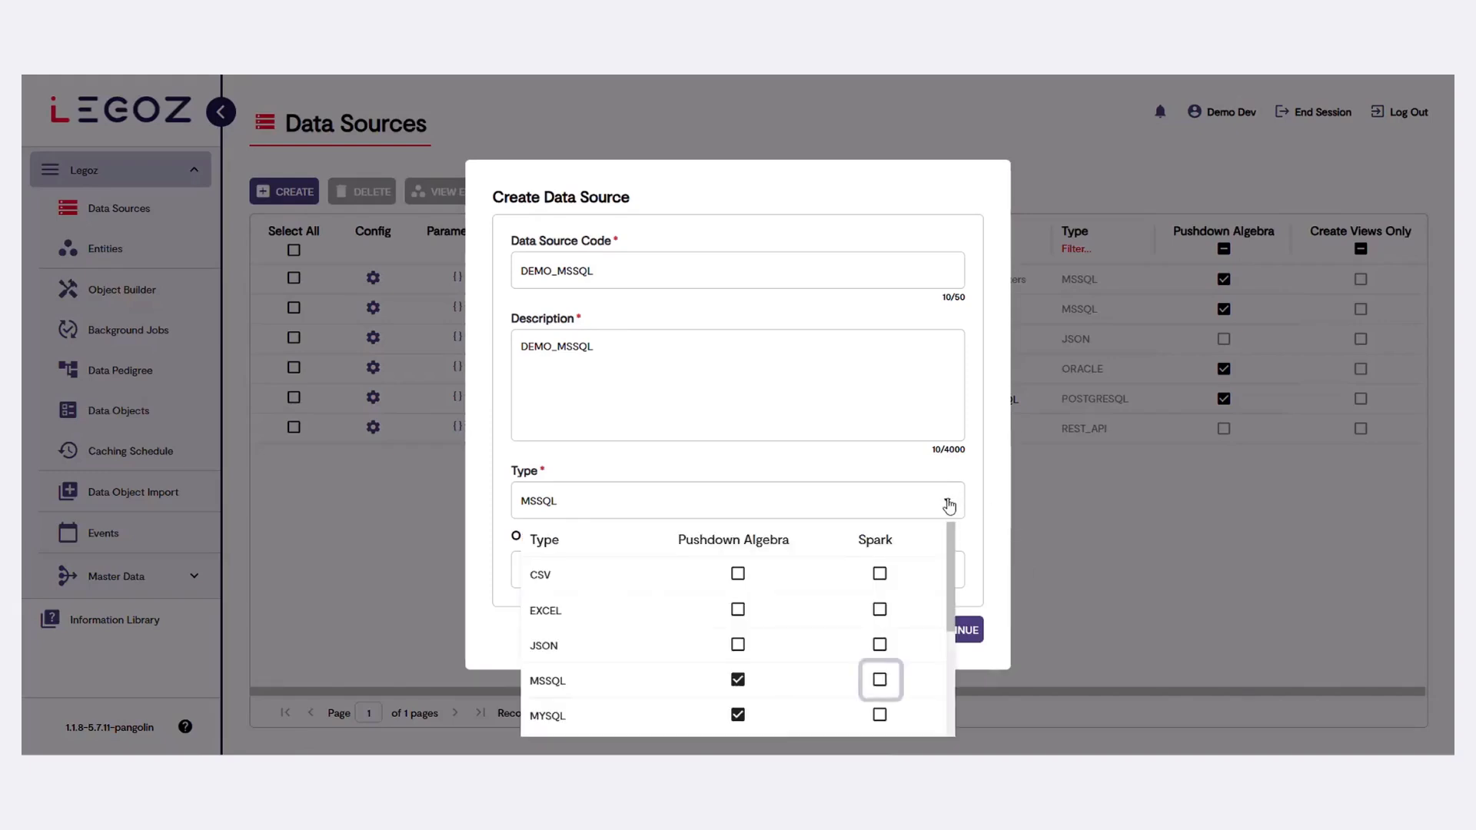
left_click(882, 696)
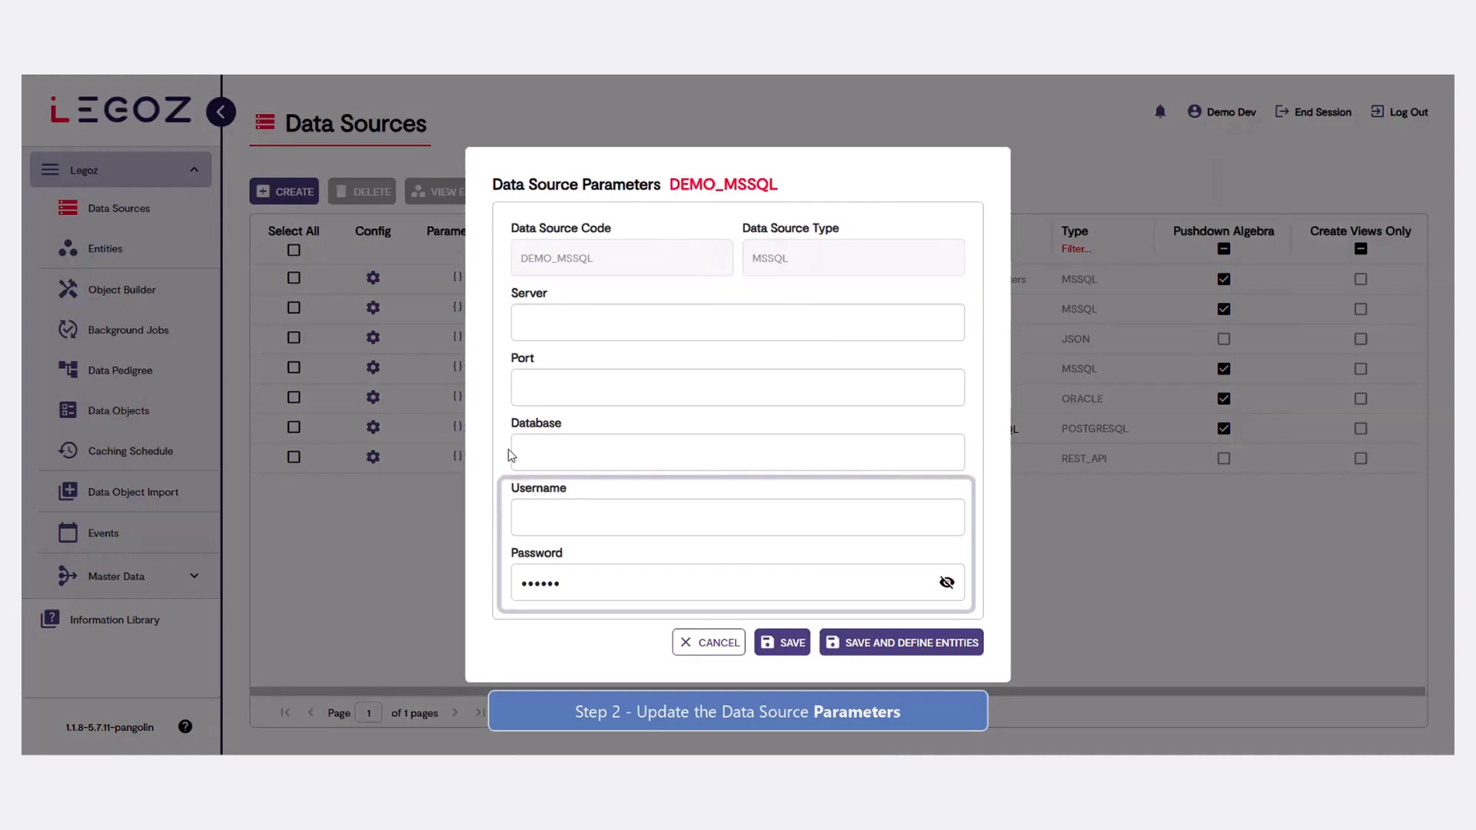
Fill in the server, port and database parameters of the DEMO_MSSQL data source
left_click(539, 324)
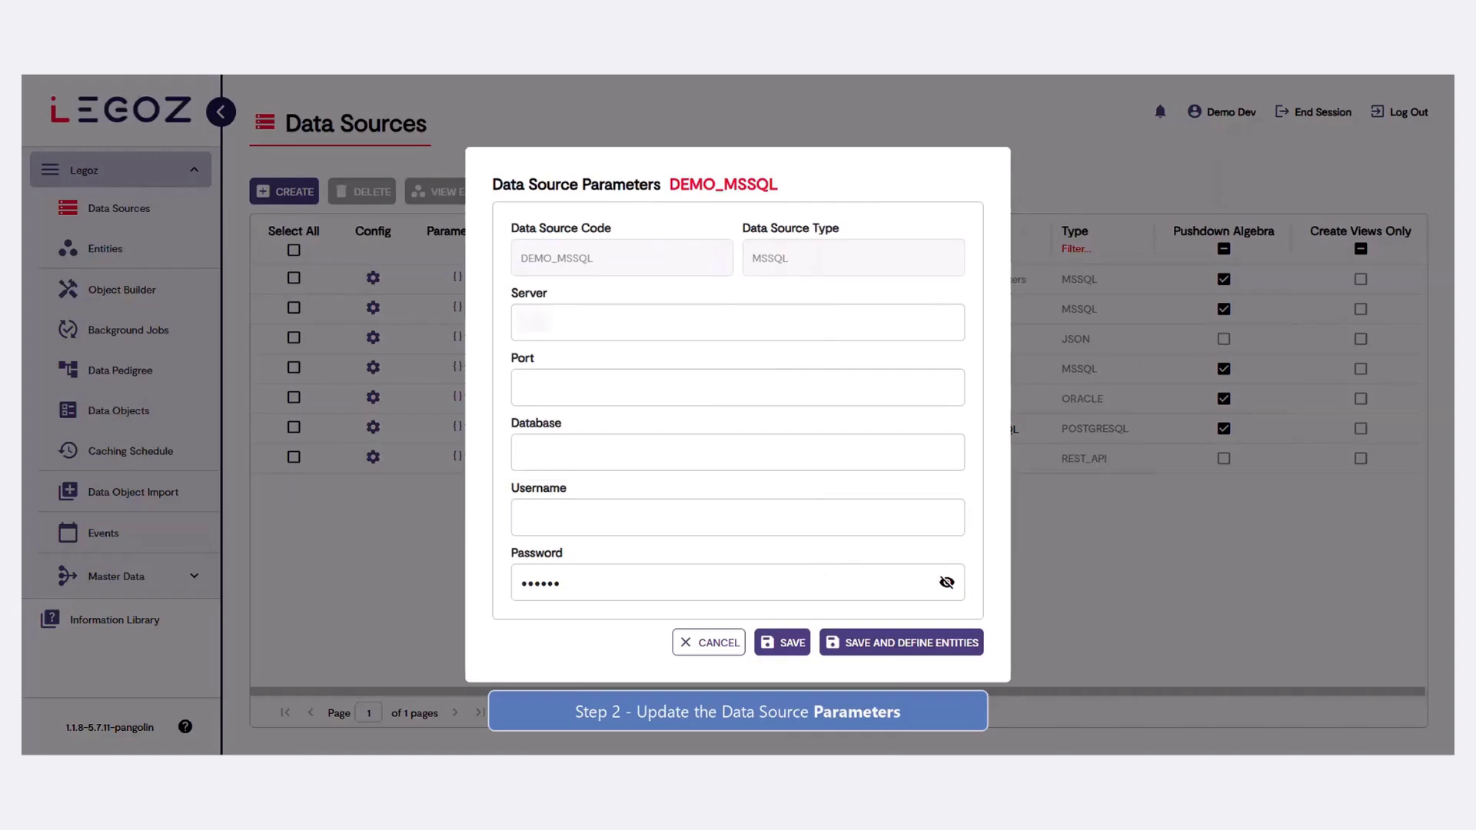
key("ctrl+v")
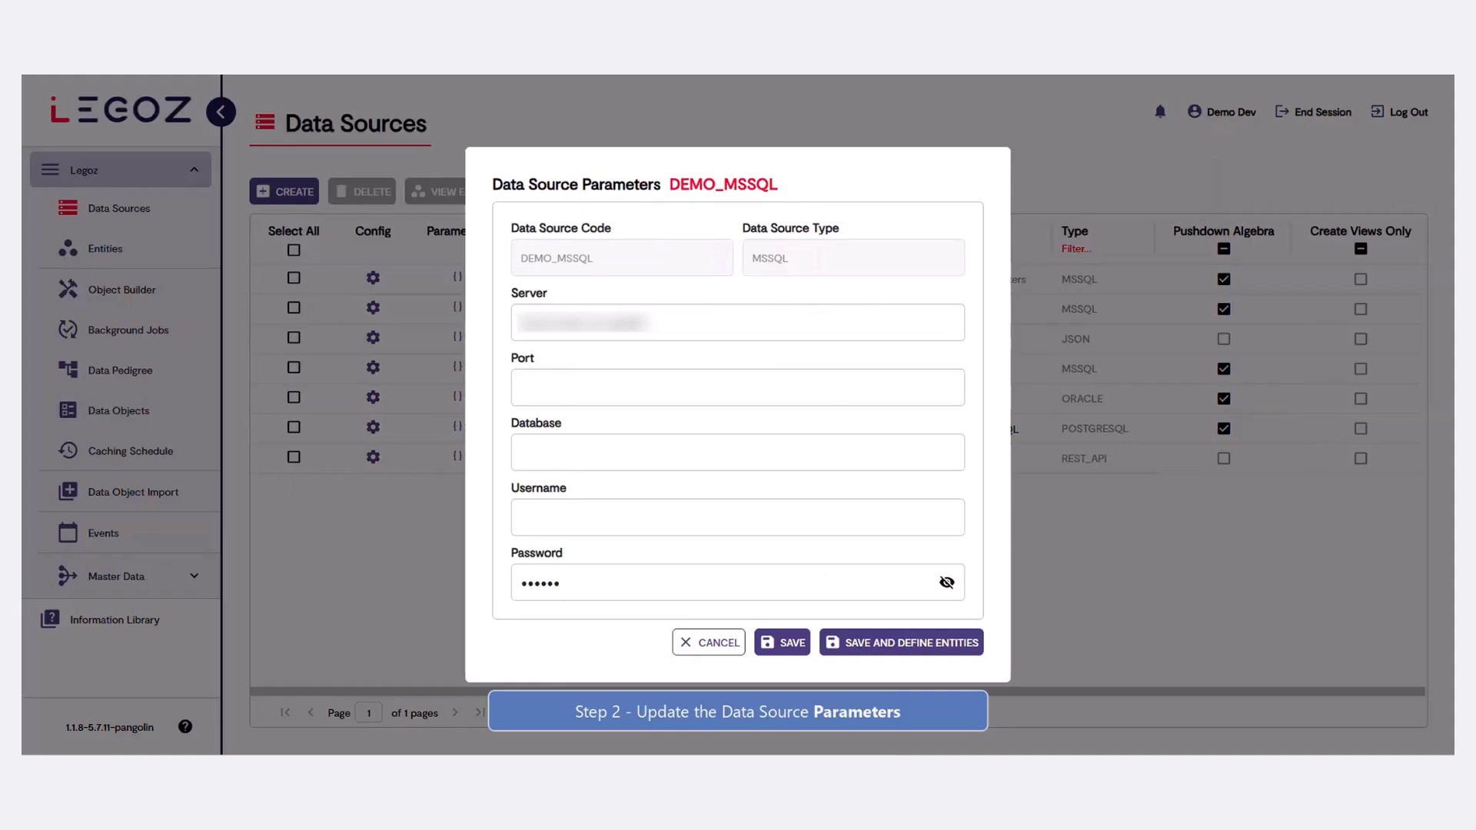
left_click(599, 383)
key("ctrl+v")
left_click(599, 452)
key("ctrl+v")
Enter the username and password for DEMO_MSSQL and save the data source parameters
left_click(593, 513)
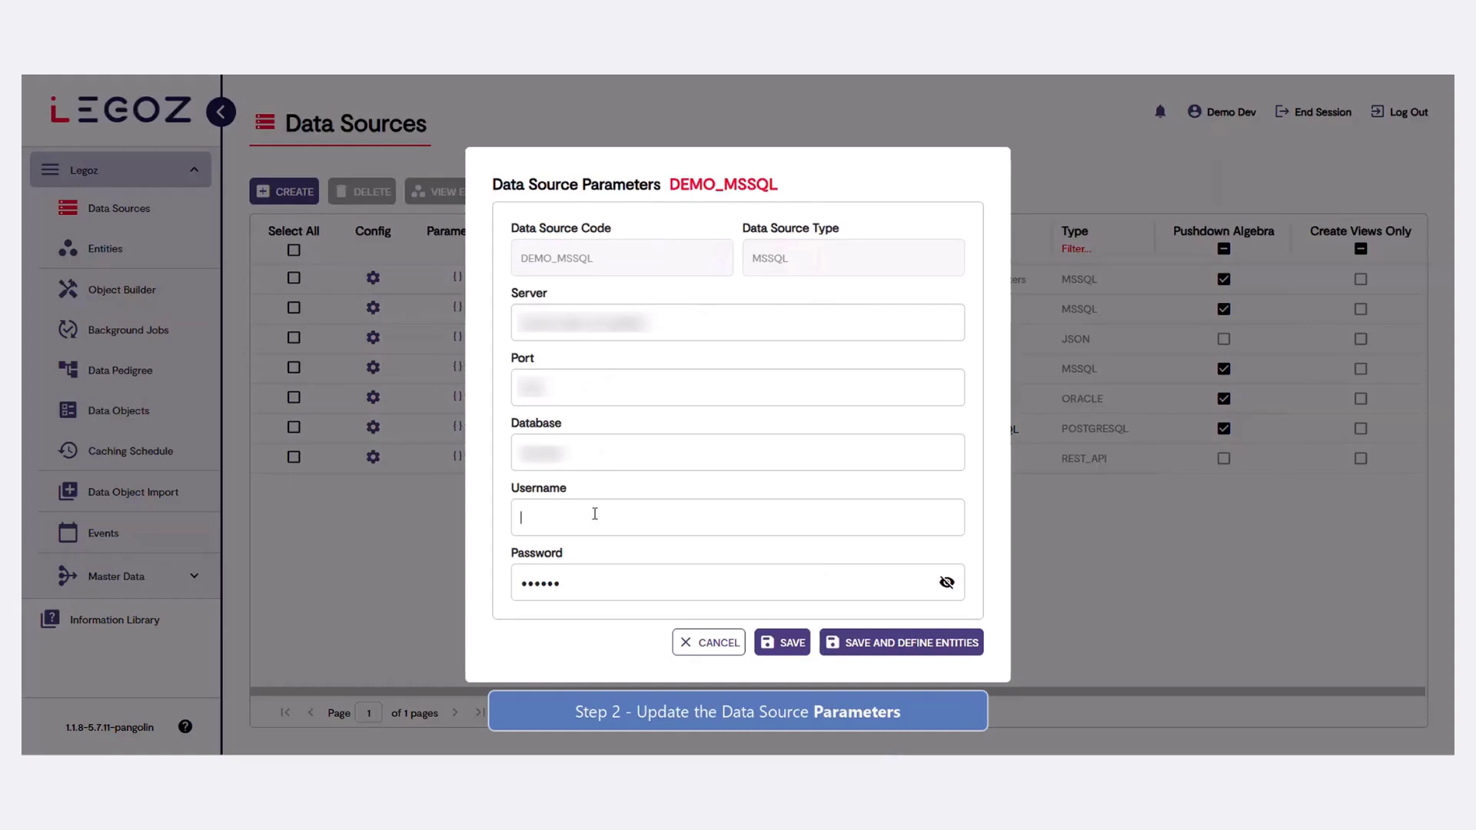
key("ctrl+v")
left_click_drag(578, 582, 504, 586)
key("ctrl+v")
left_click(797, 652)
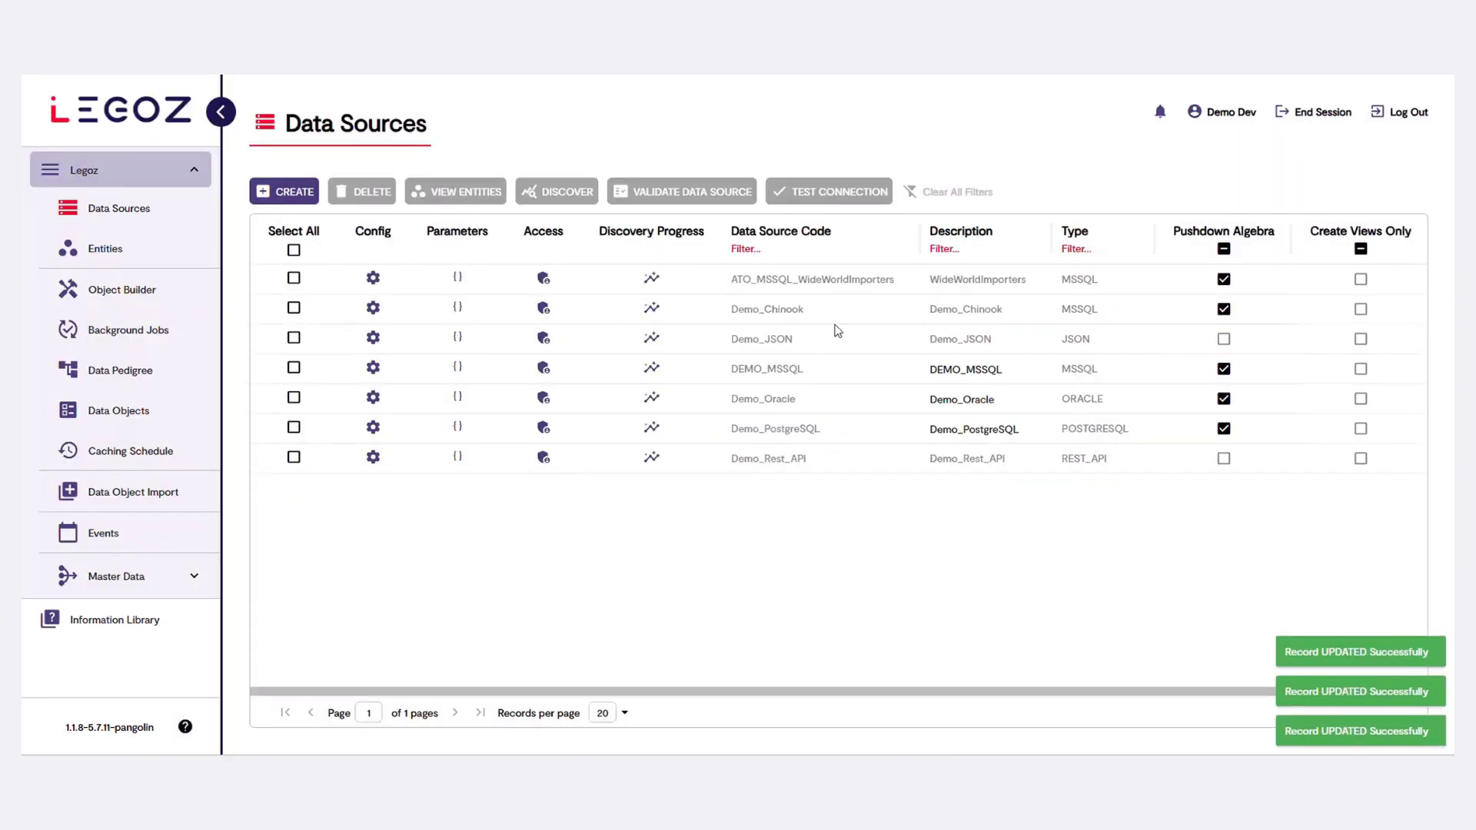
Filter the data source codes by "demo_mssql", select DEMO_MSSQL and test its connection
left_click(764, 244)
type("demo_mssql")
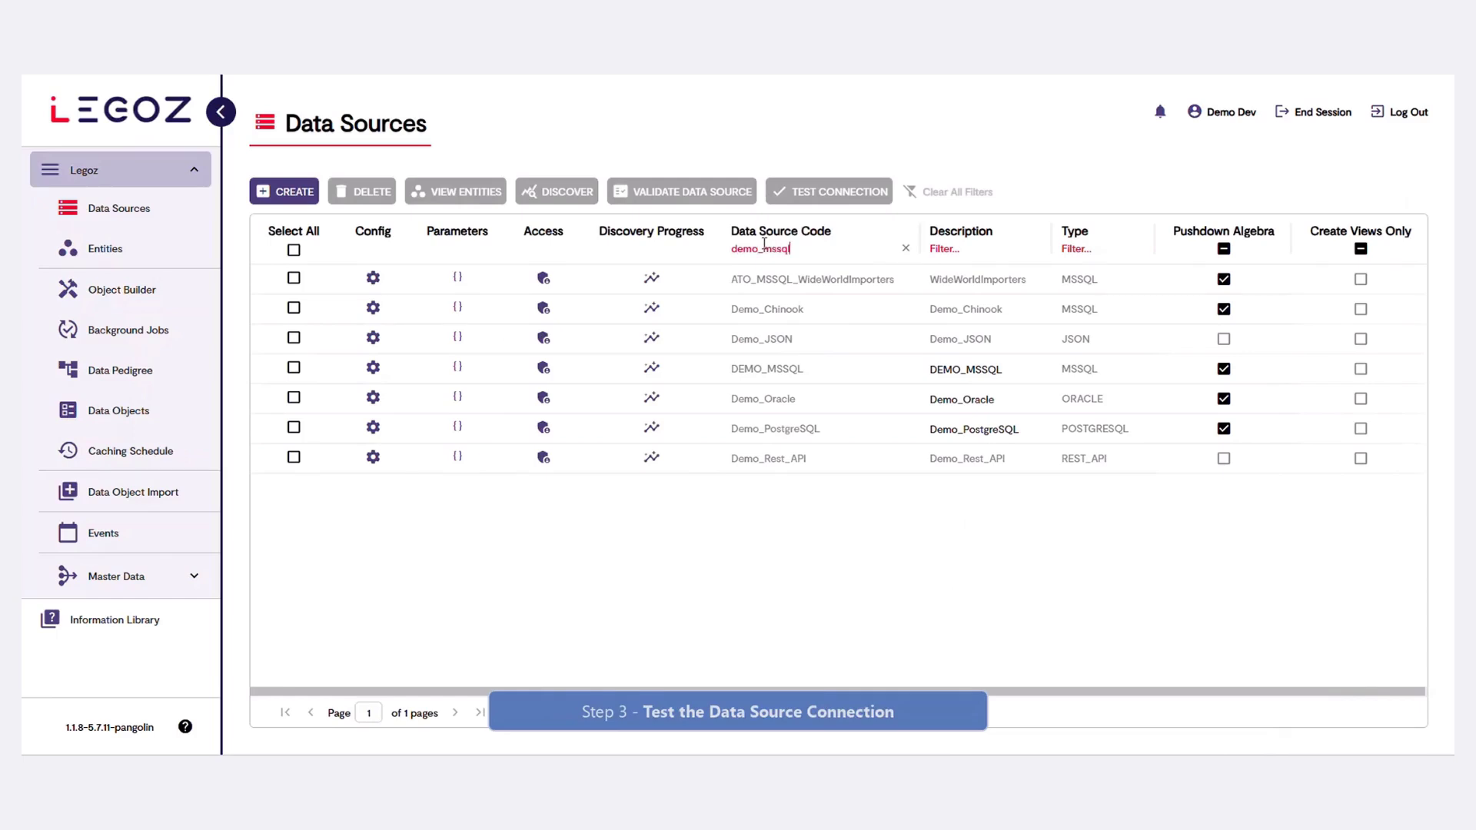
left_click(293, 278)
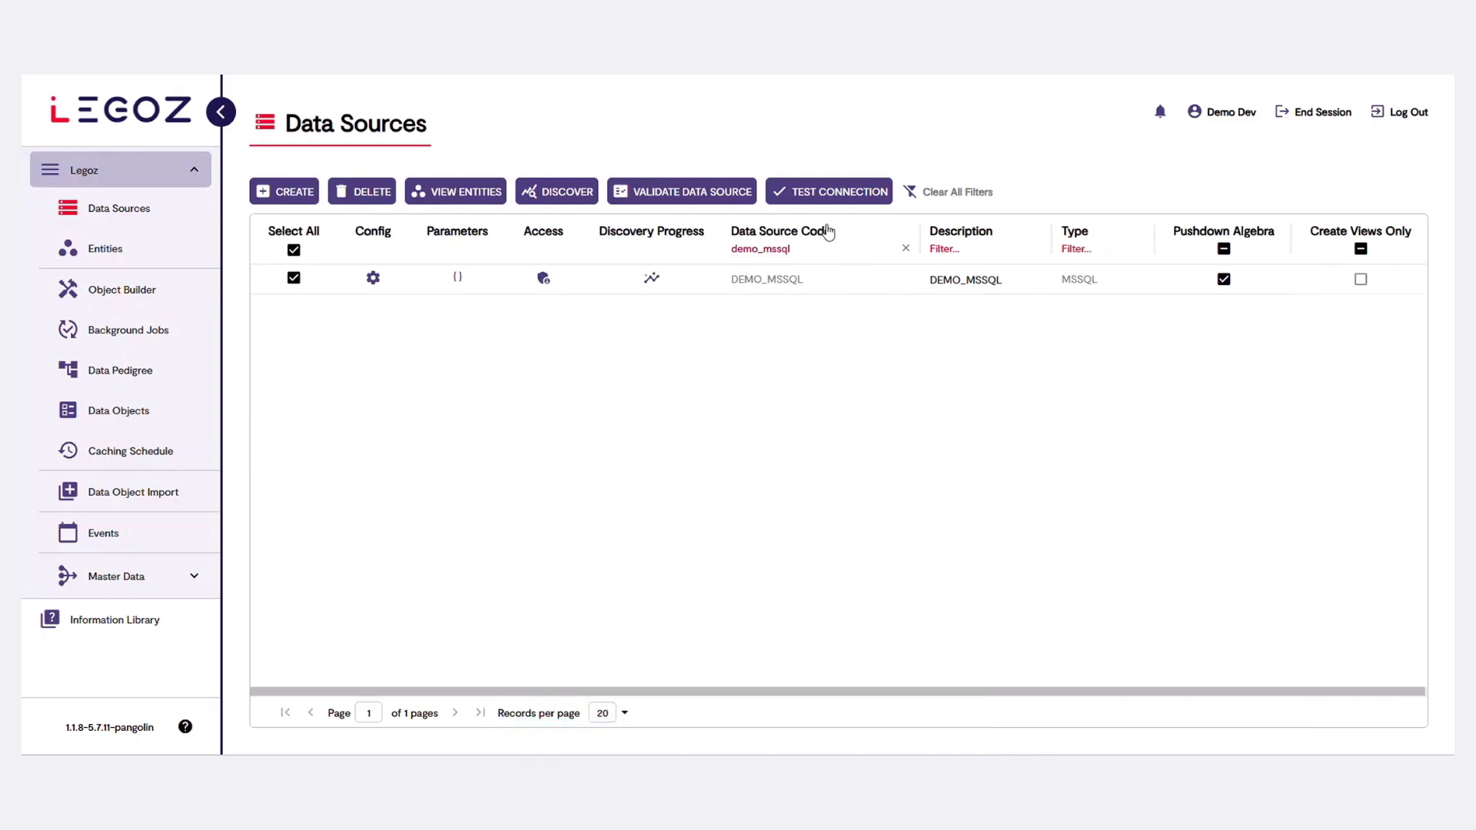
left_click(835, 194)
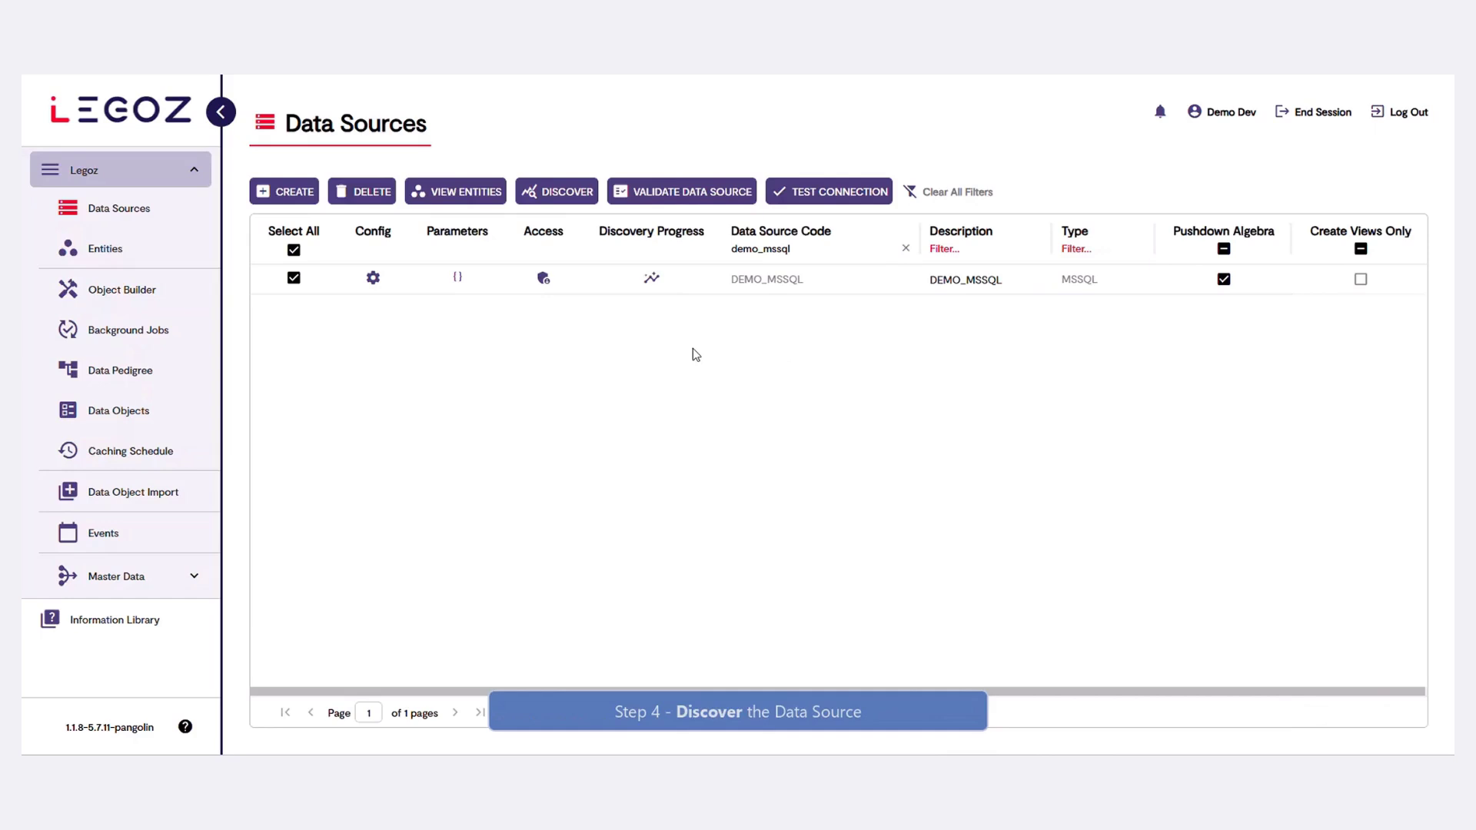
Open entity discovery for DEMO_MSSQL, turn off discovering all entities and enter code Album with schema .dbo for a manual entity
left_click(558, 196)
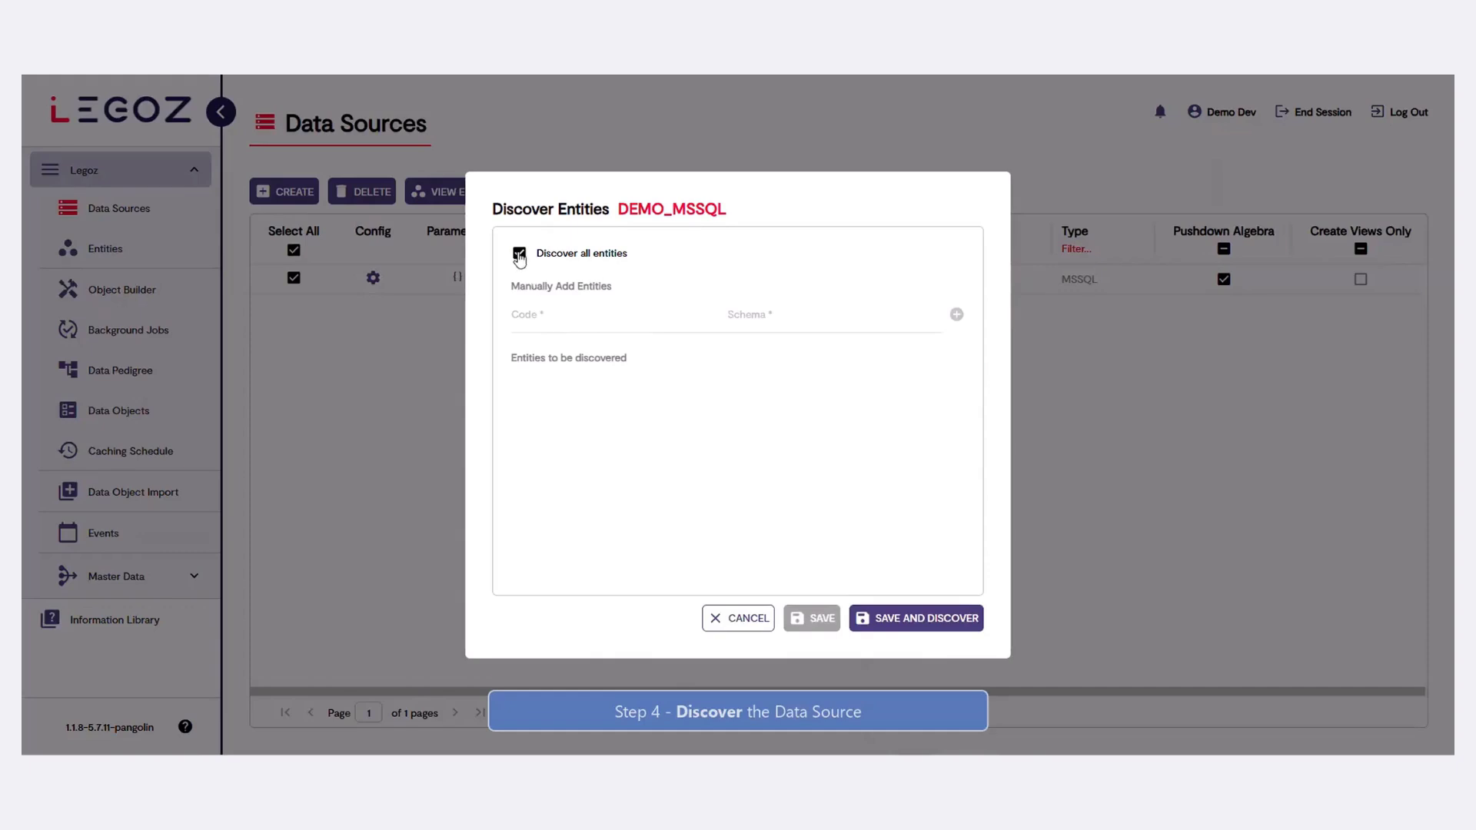
left_click(520, 256)
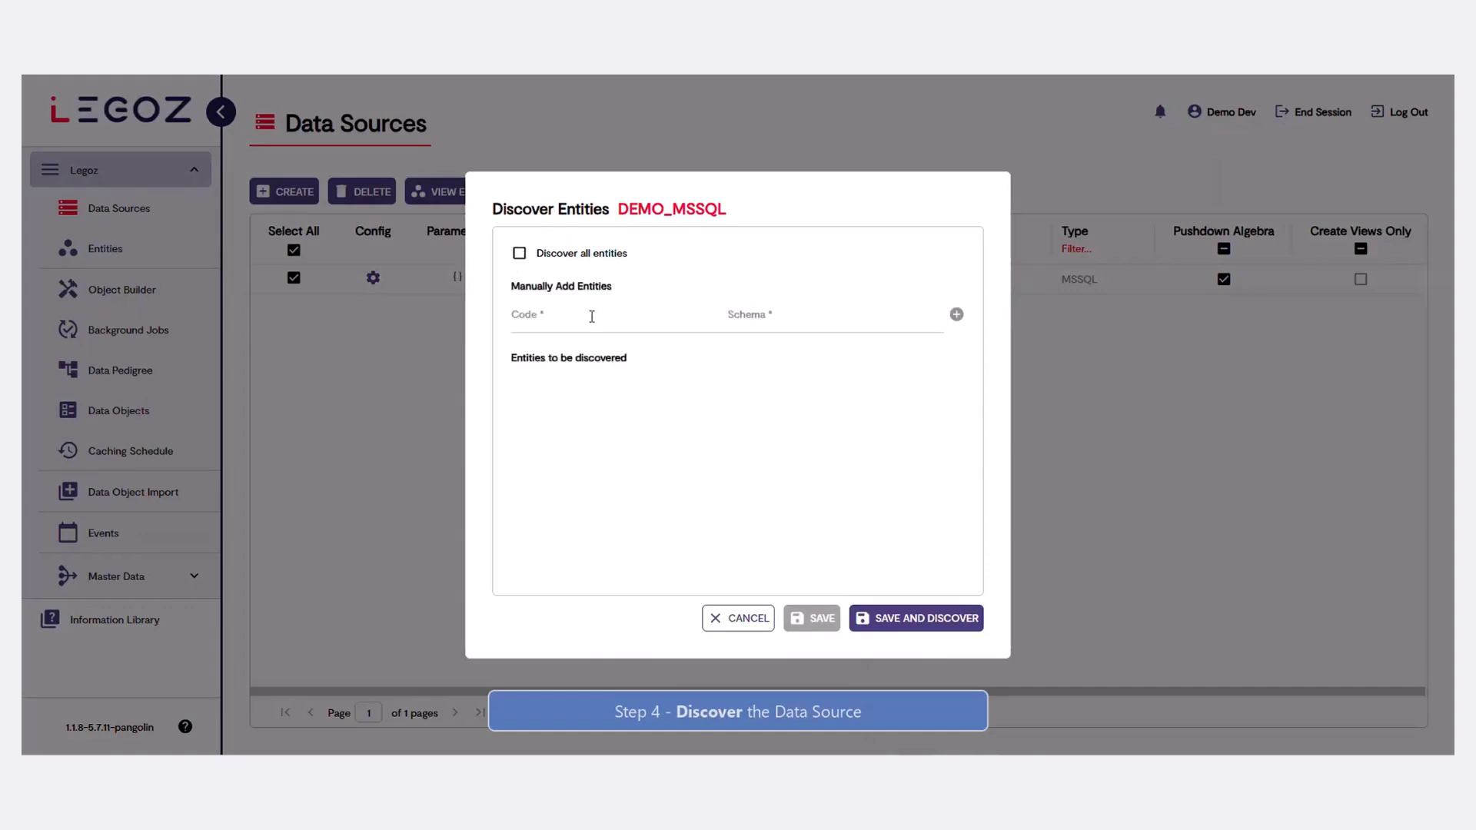
type("Album")
left_click(750, 315)
type(".dbo")
Set discovery to all entities, save and run it for DEMO_MSSQL, and review the discovery progress
left_click(519, 256)
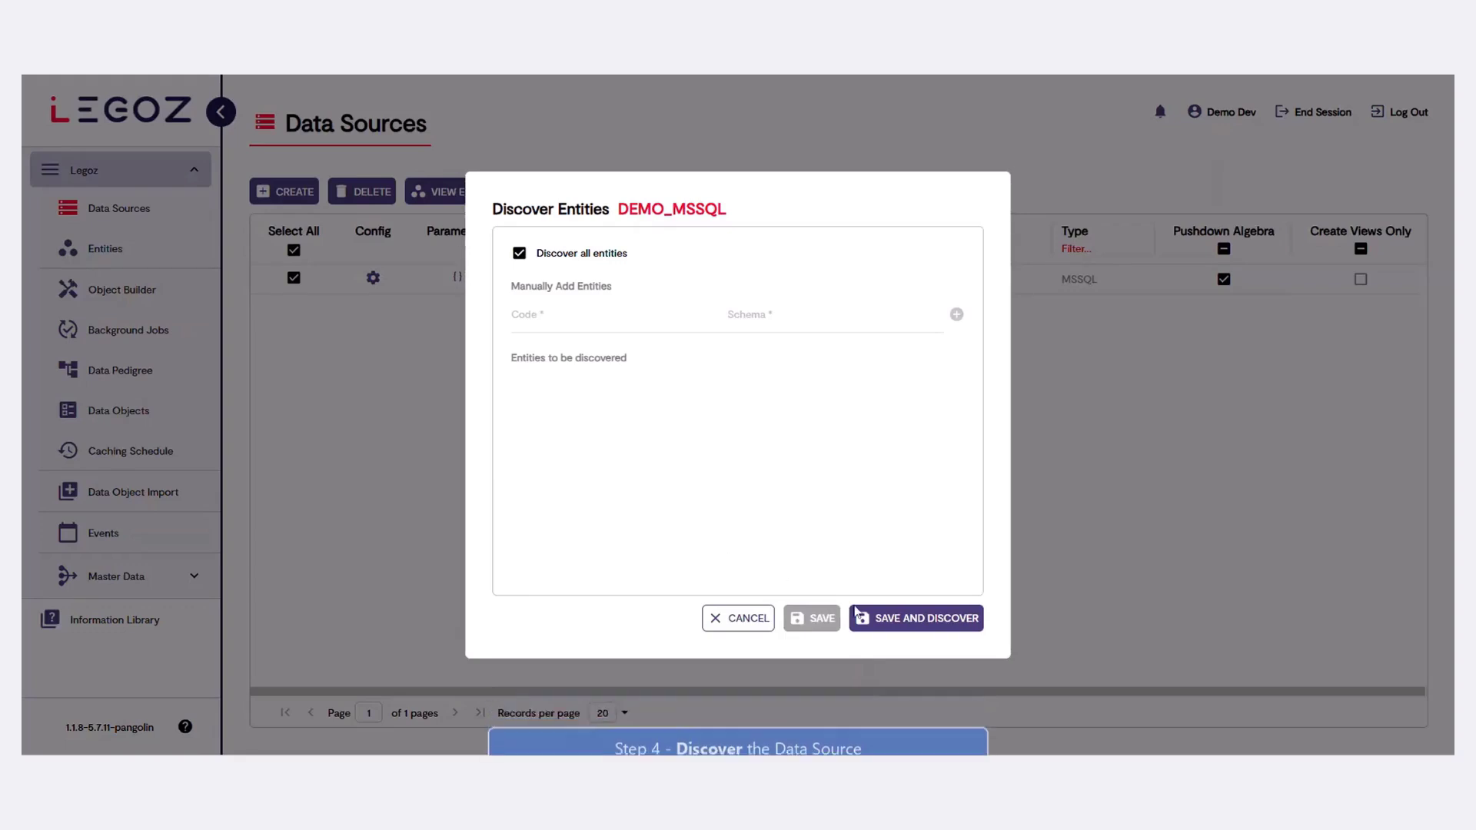
left_click(935, 625)
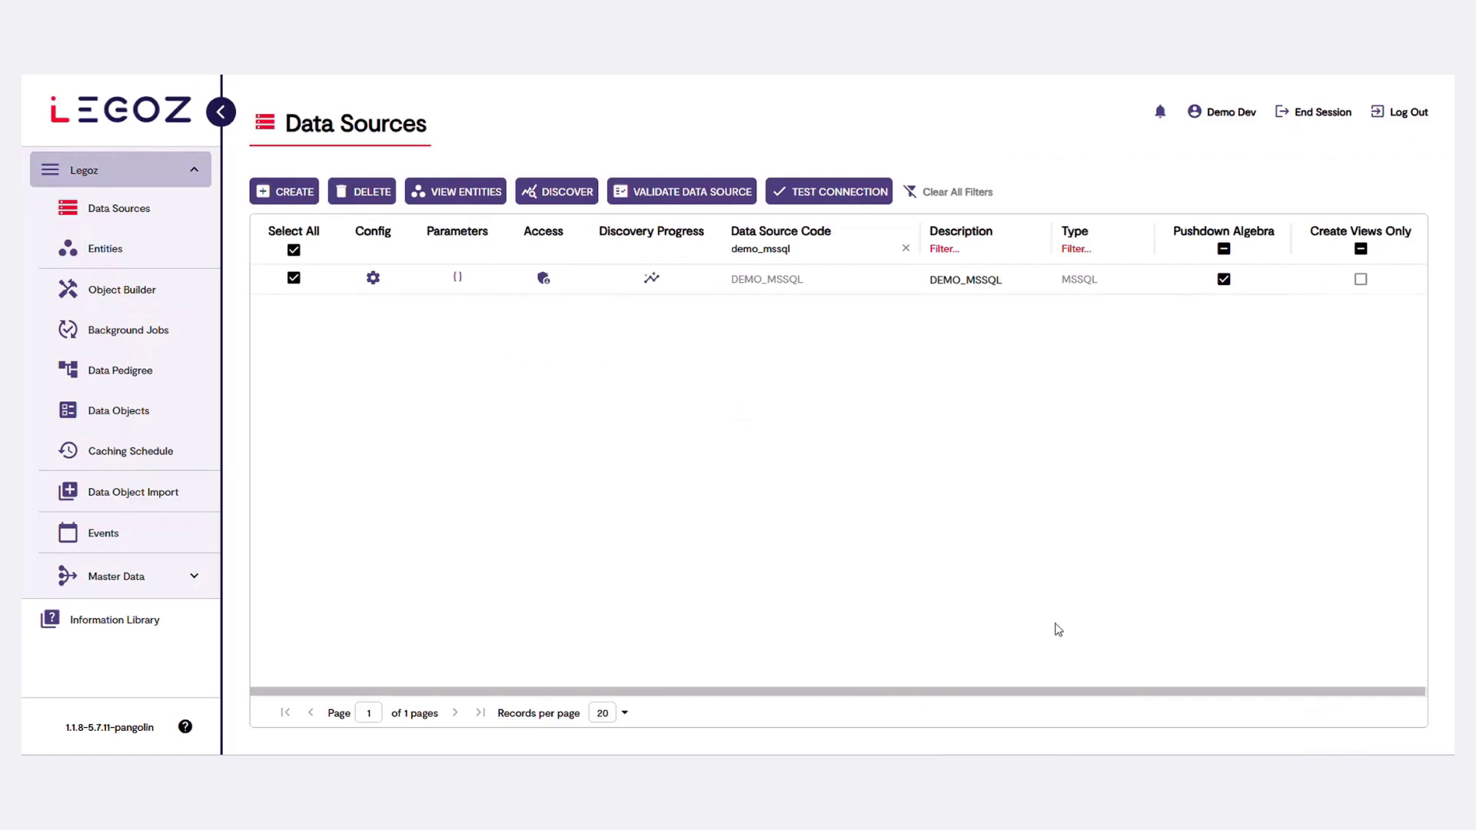
left_click(651, 279)
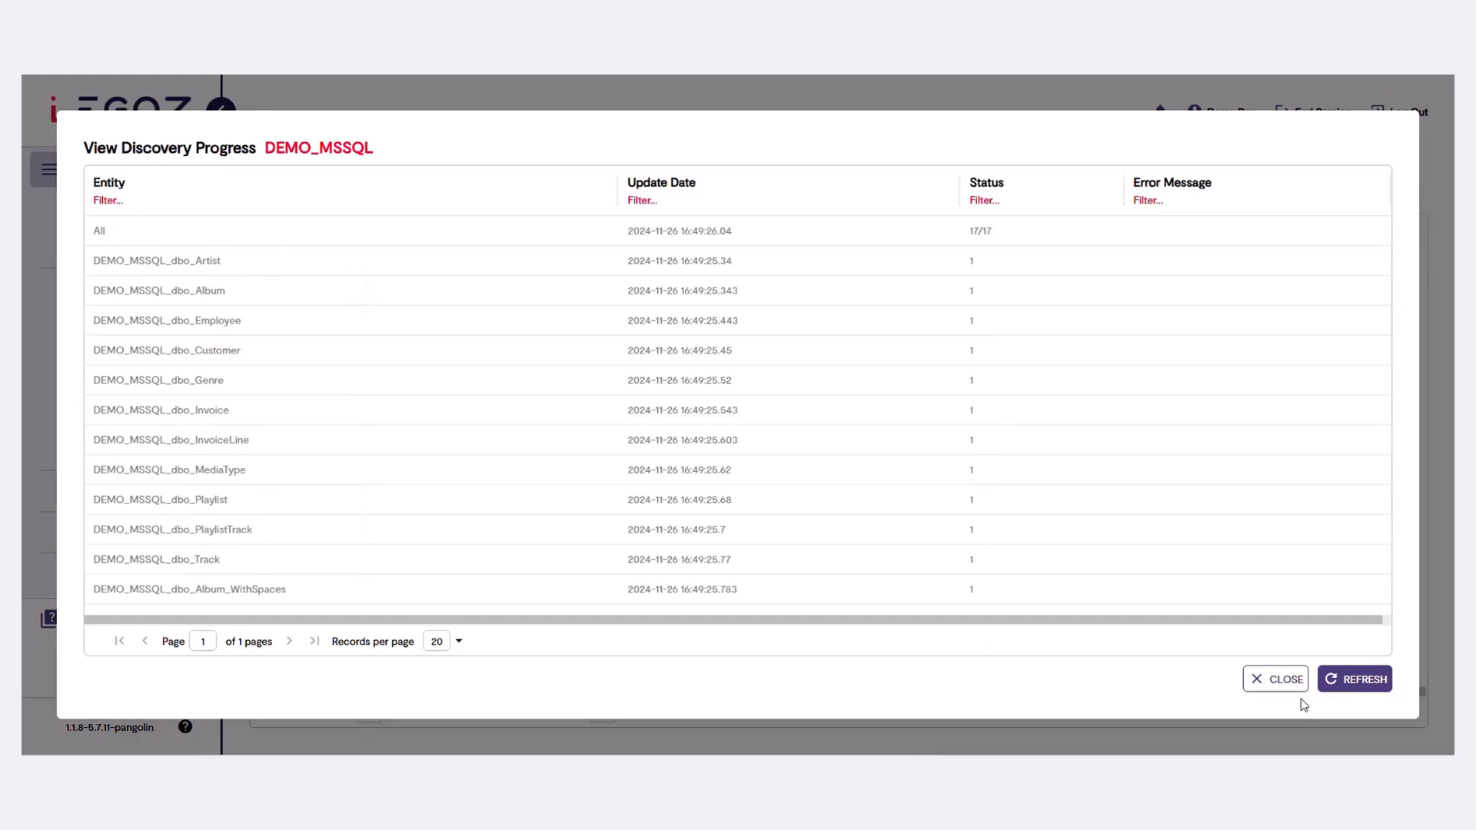
left_click(1286, 686)
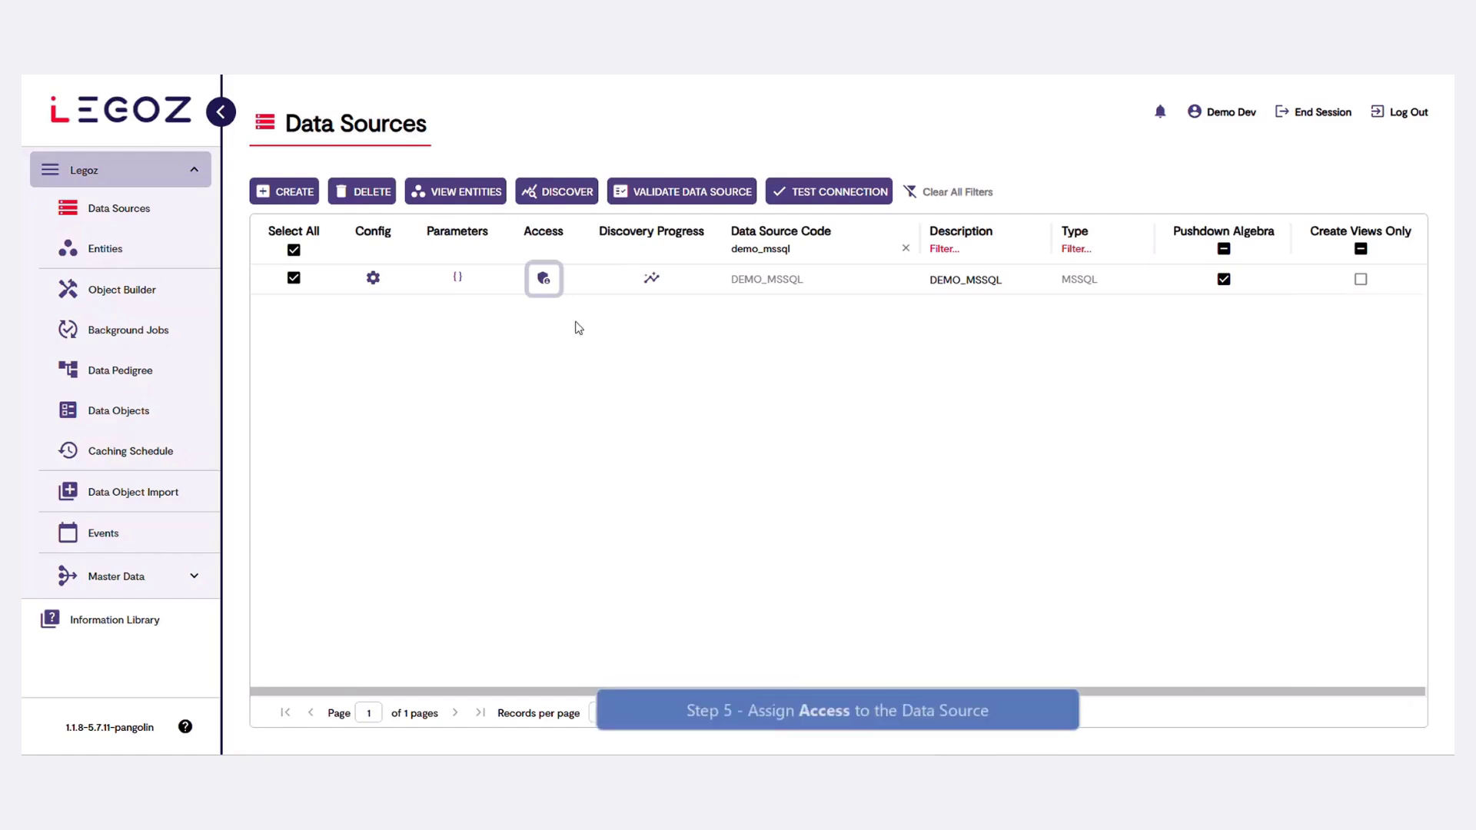
Try linking the DEMO_Legoz role to the DEMO_MSSQL data source's access
left_click(543, 280)
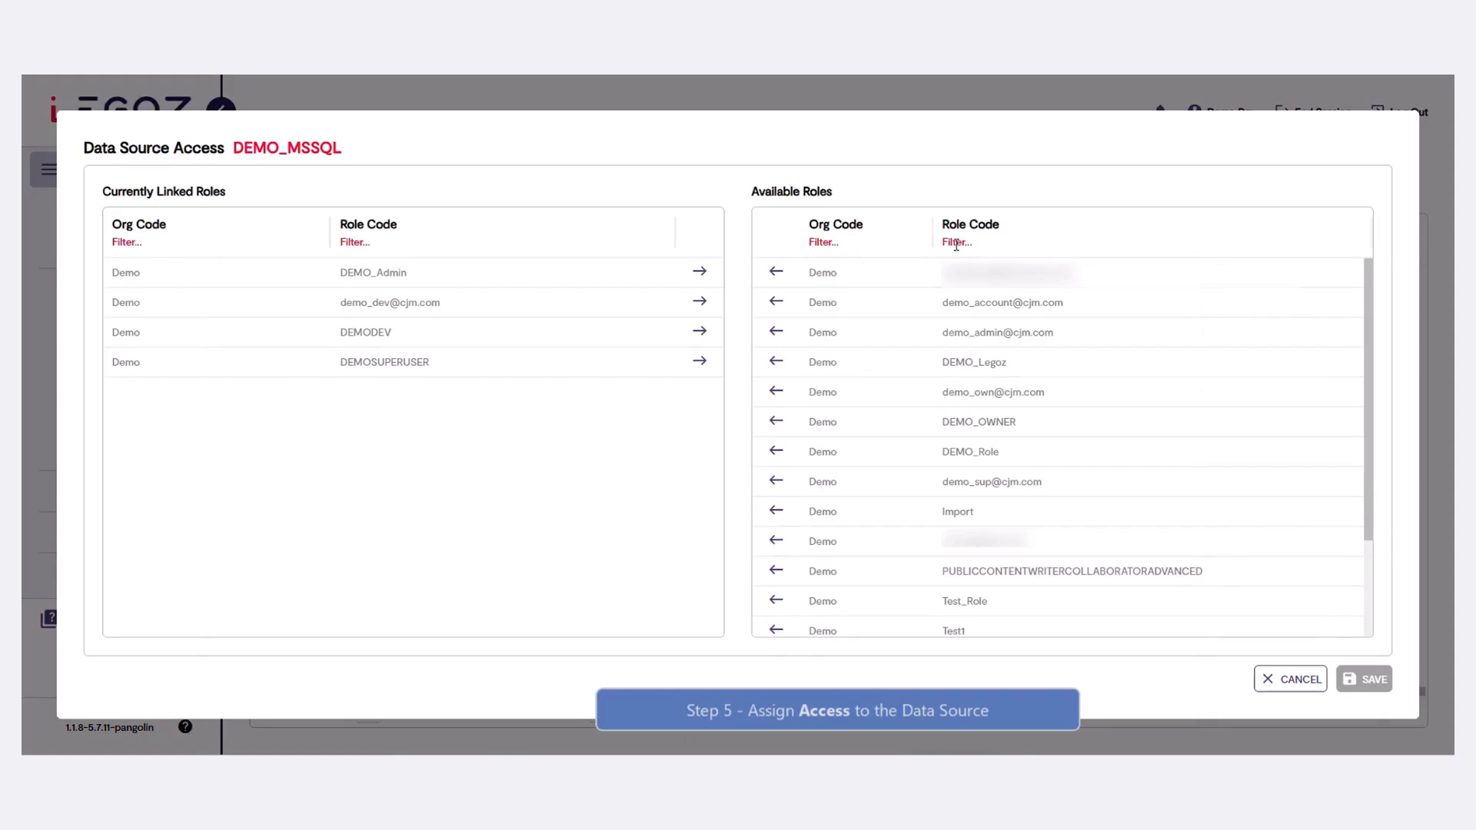
left_click(777, 362)
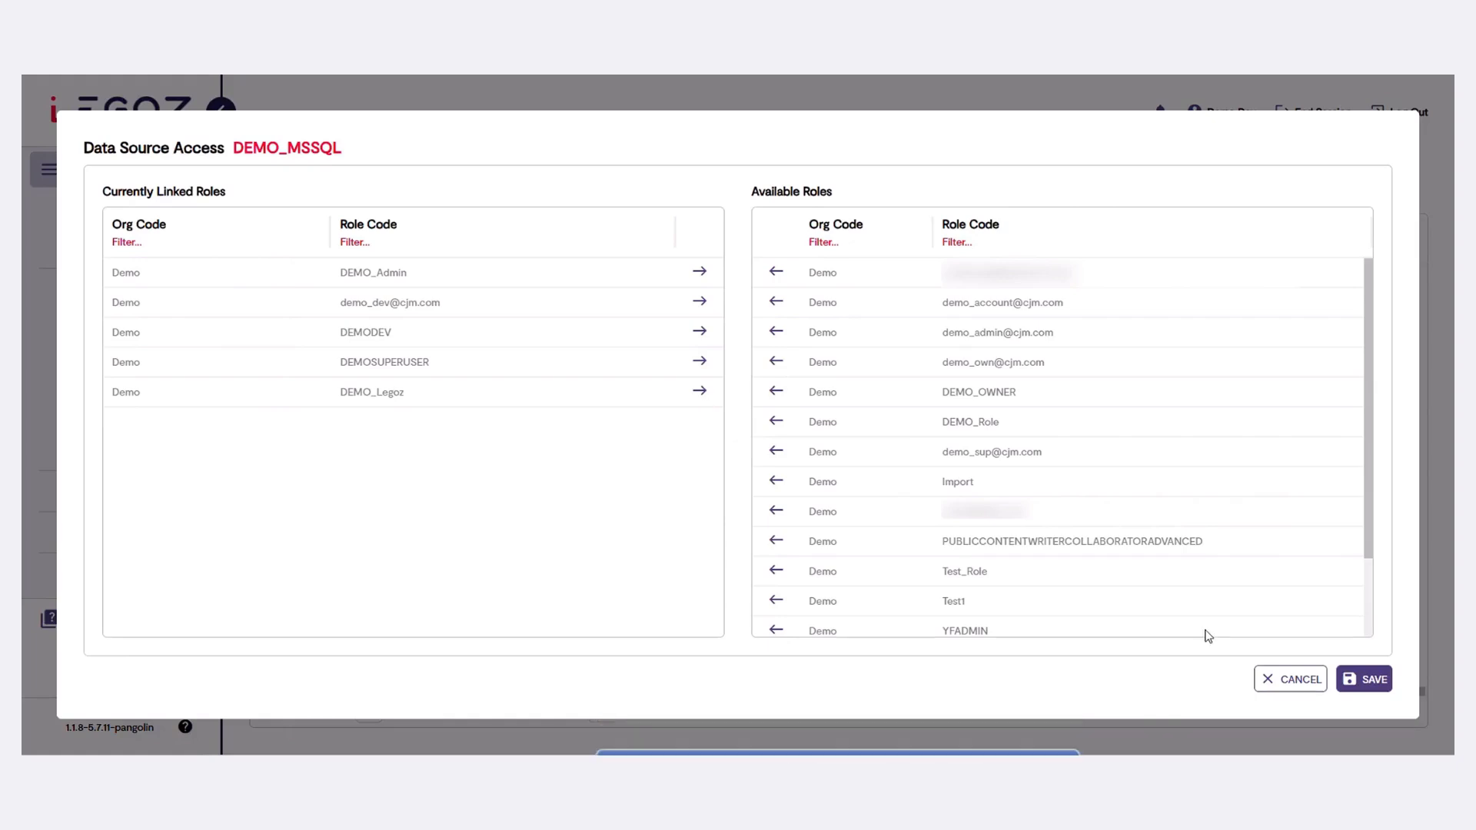
left_click(1297, 682)
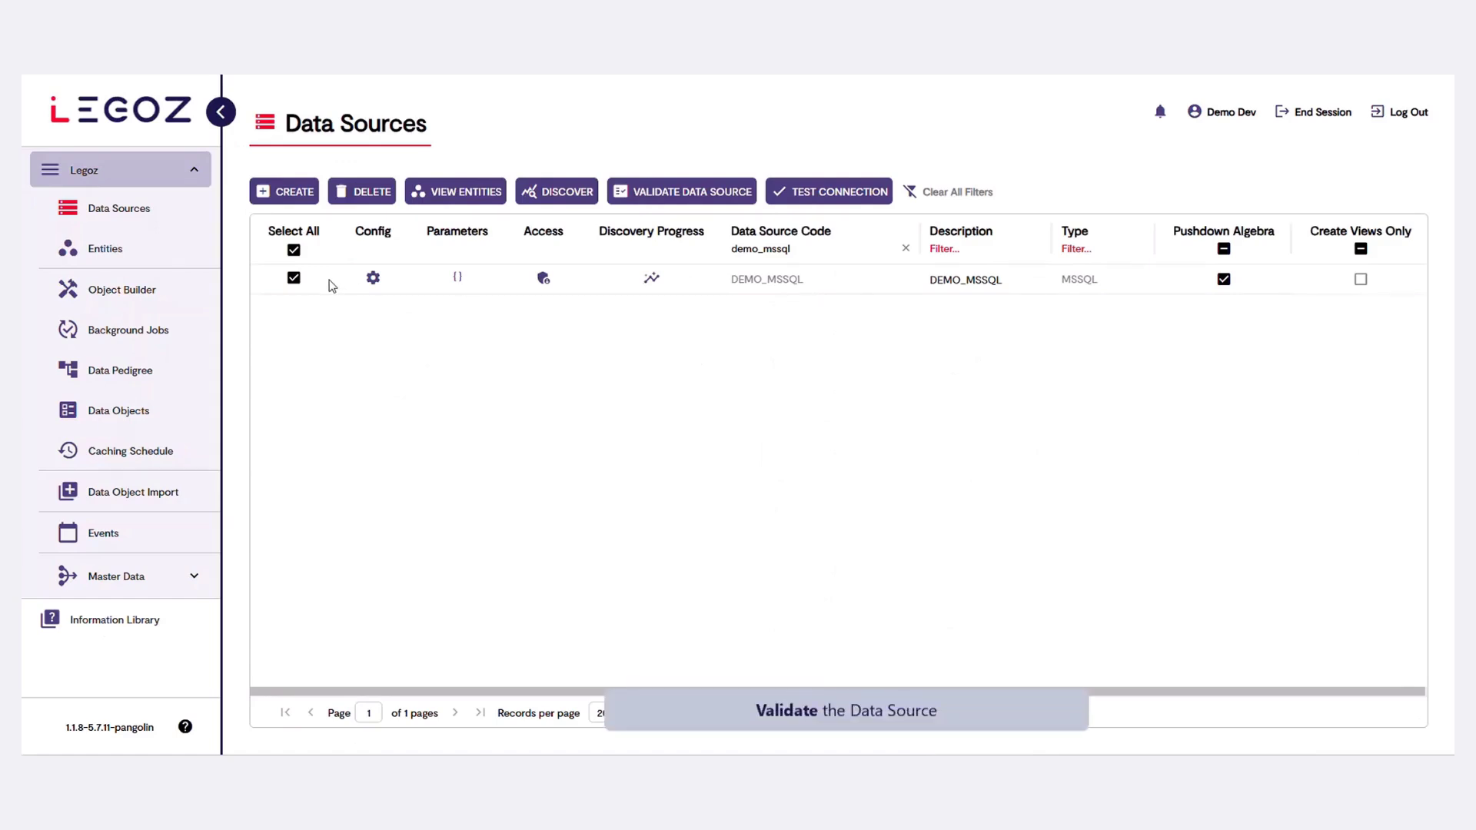
Clear the code filter, validate the Demo_Oracle data source and review the request details of its validation job
left_click(905, 248)
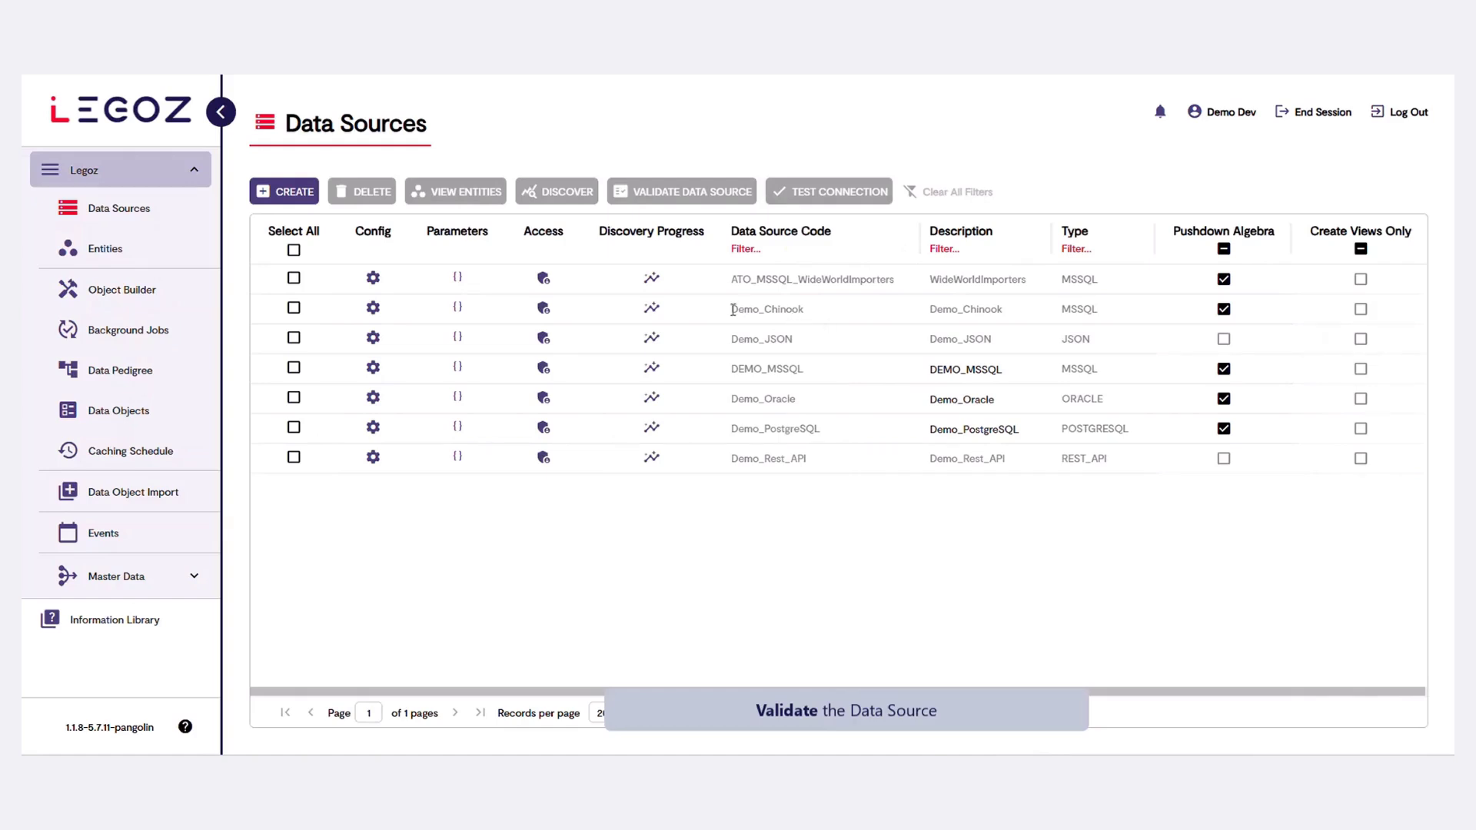
left_click(485, 408)
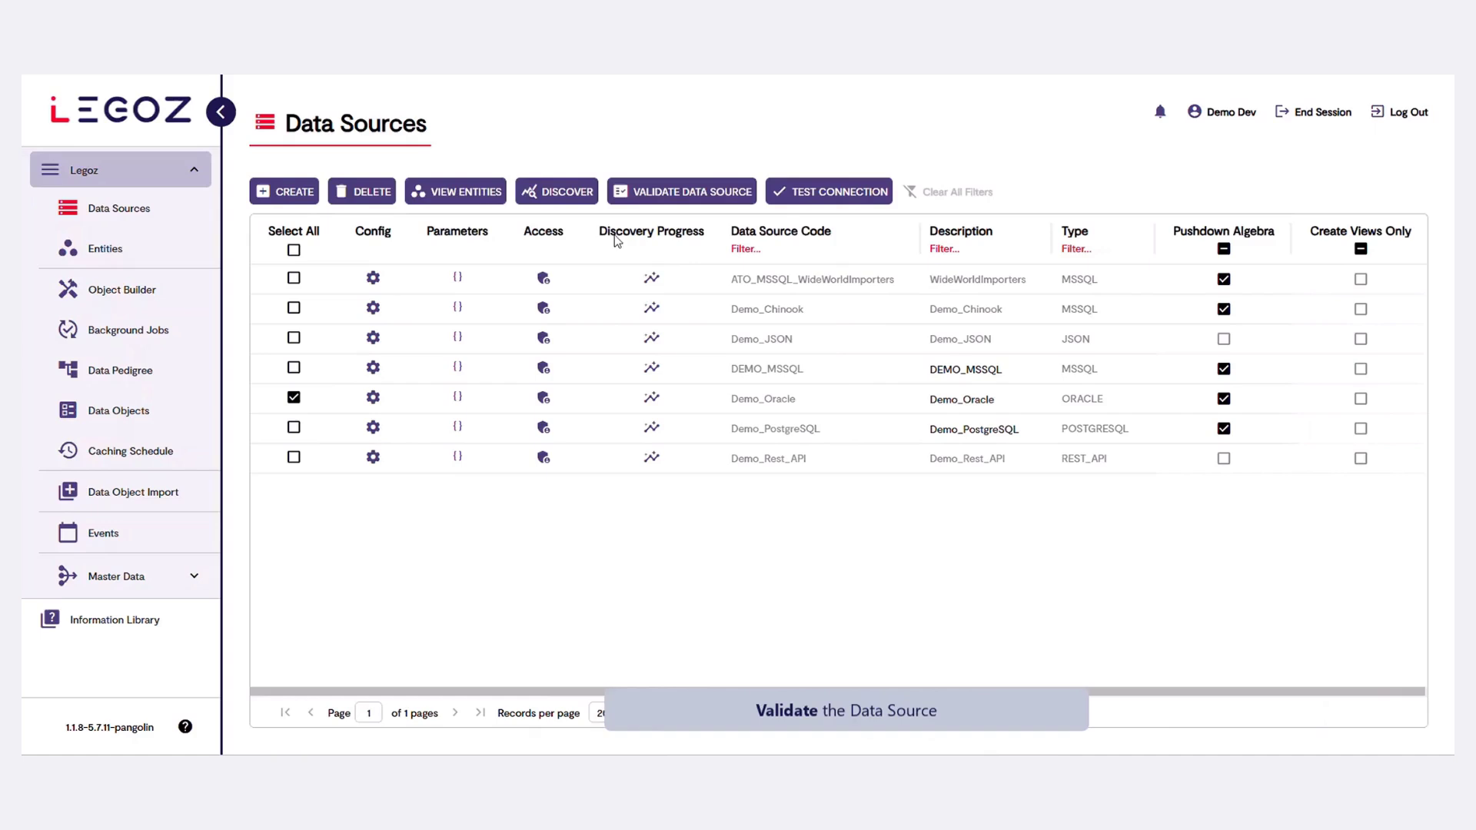
left_click(676, 196)
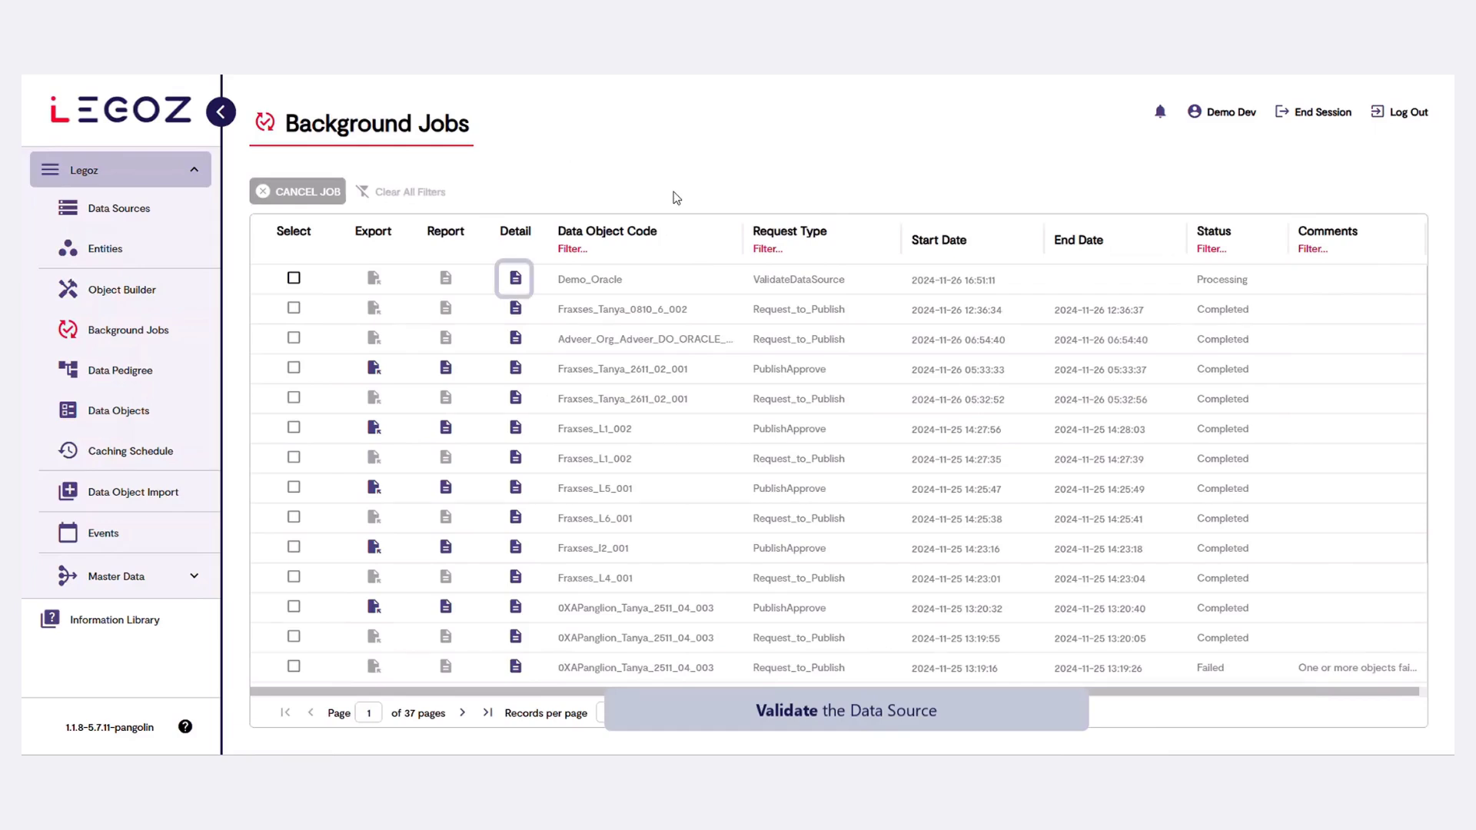
left_click(516, 282)
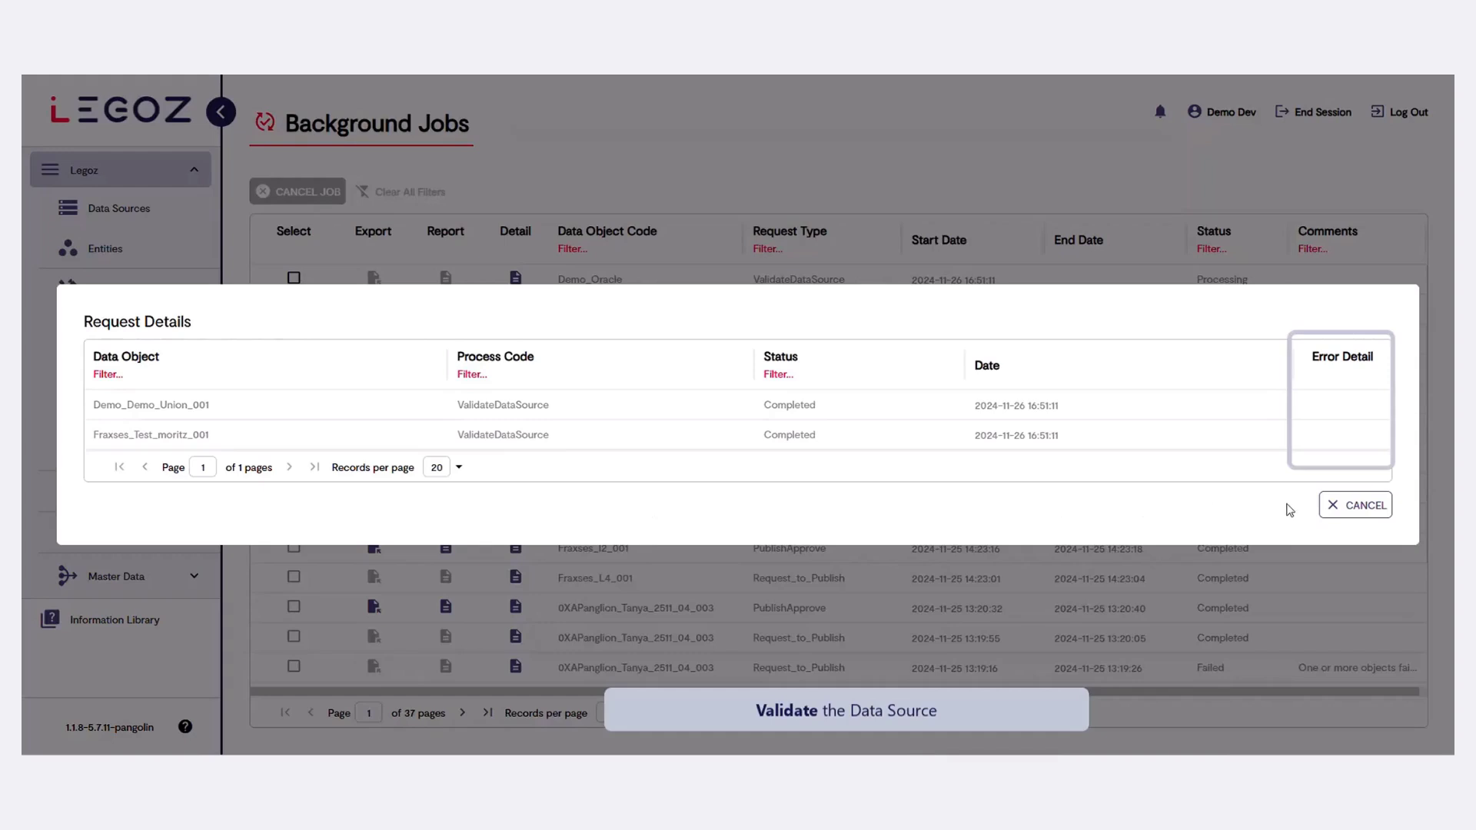
left_click(1370, 507)
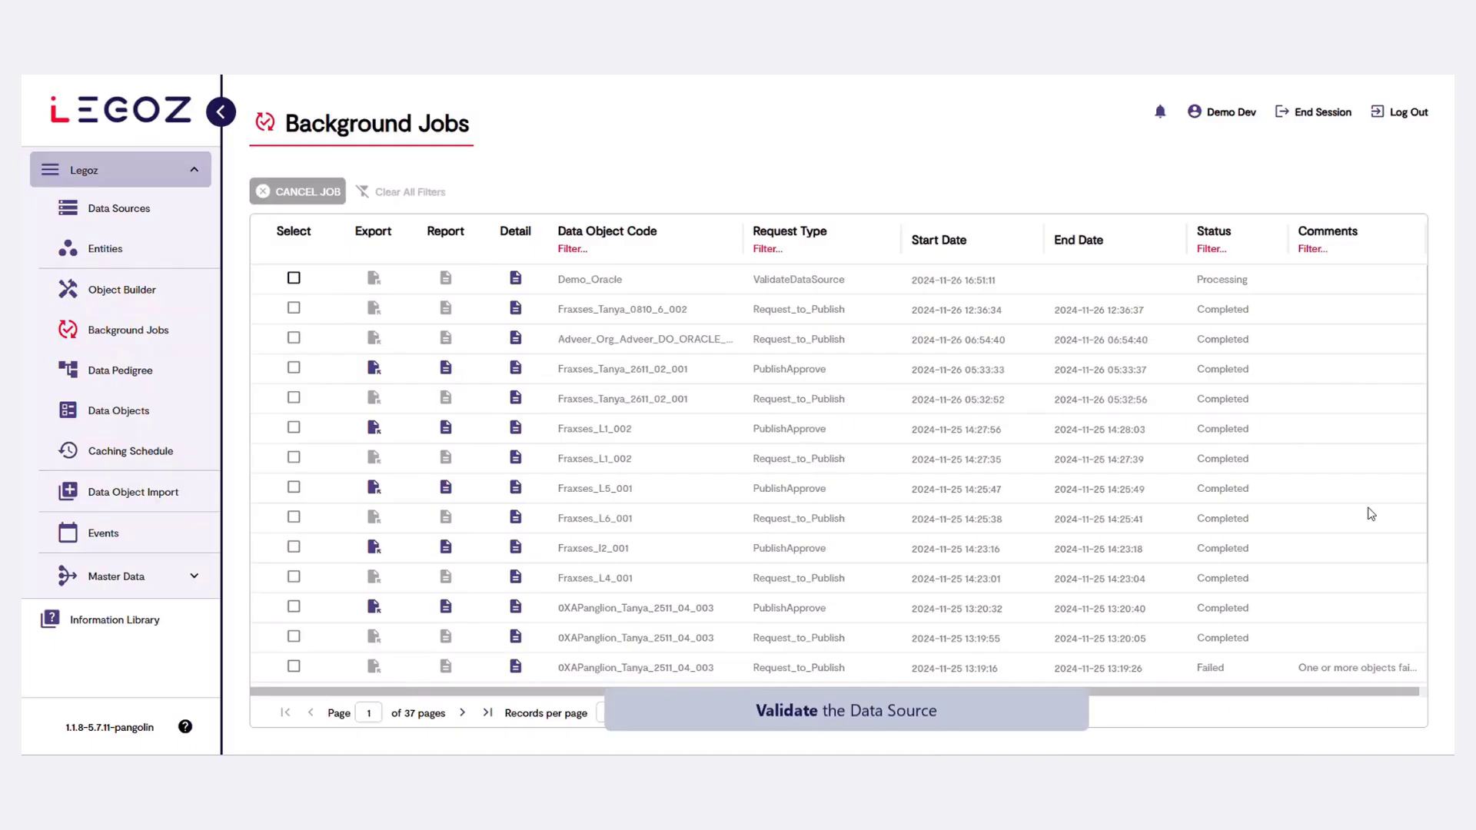